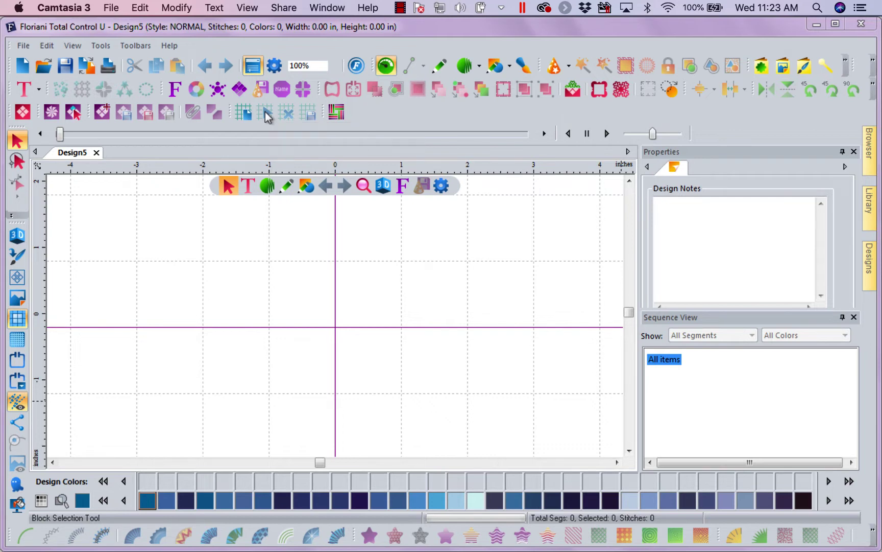
Launch Floriani Total Quilter, start a blank Design1, then minimize it back to Design5
{"action": "mouse_move", "coordinate": [556, 513]}
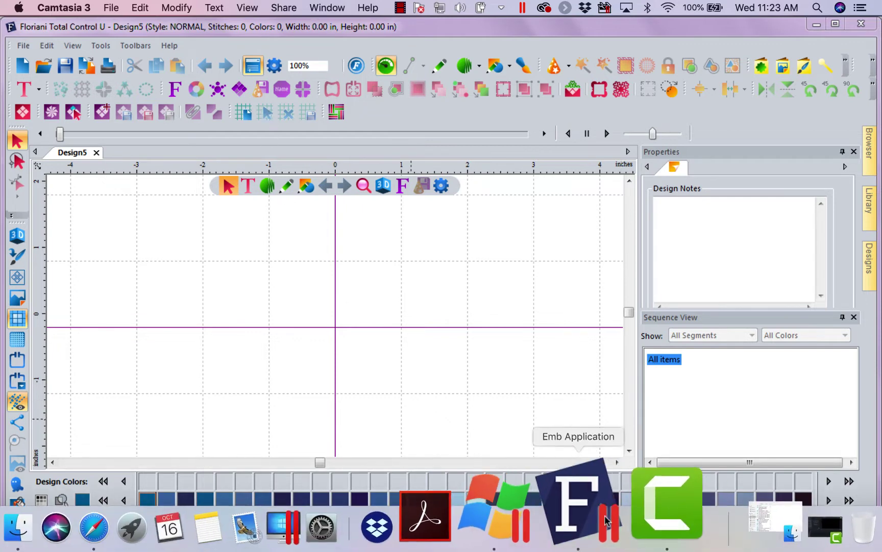
{"action": "left_click", "coordinate": [557, 512]}
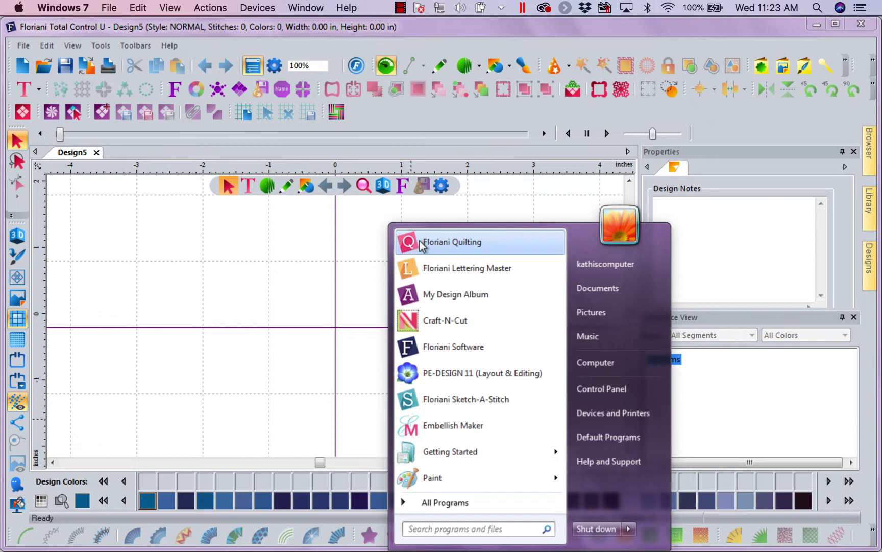
{"action": "left_click", "coordinate": [439, 242]}
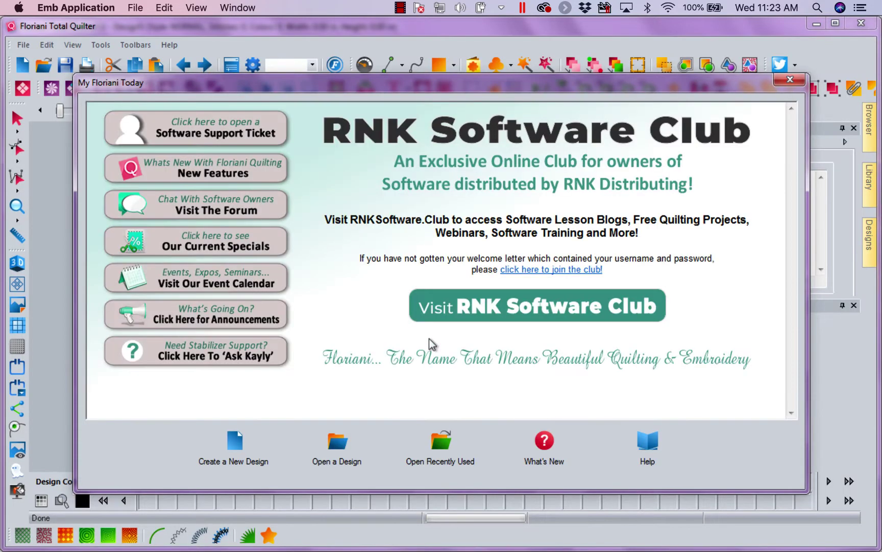
{"action": "left_click", "coordinate": [790, 80]}
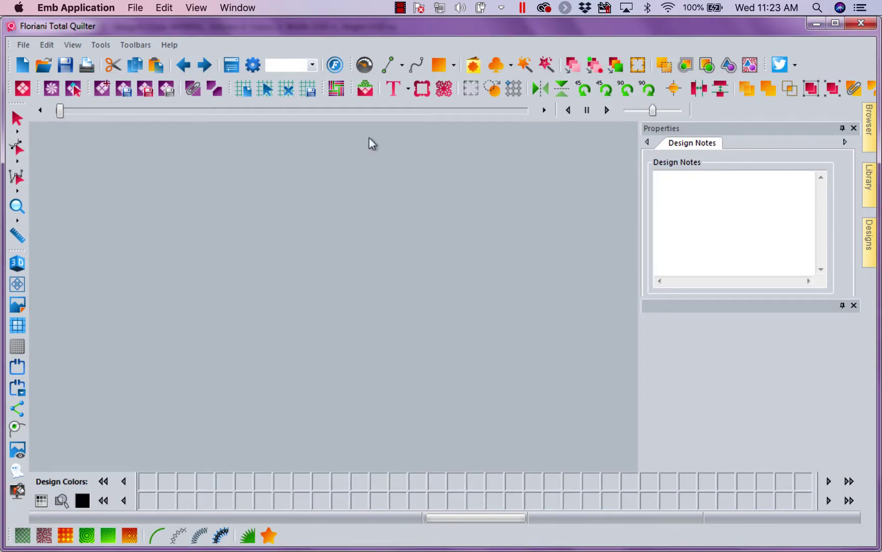
{"action": "left_click", "coordinate": [20, 67]}
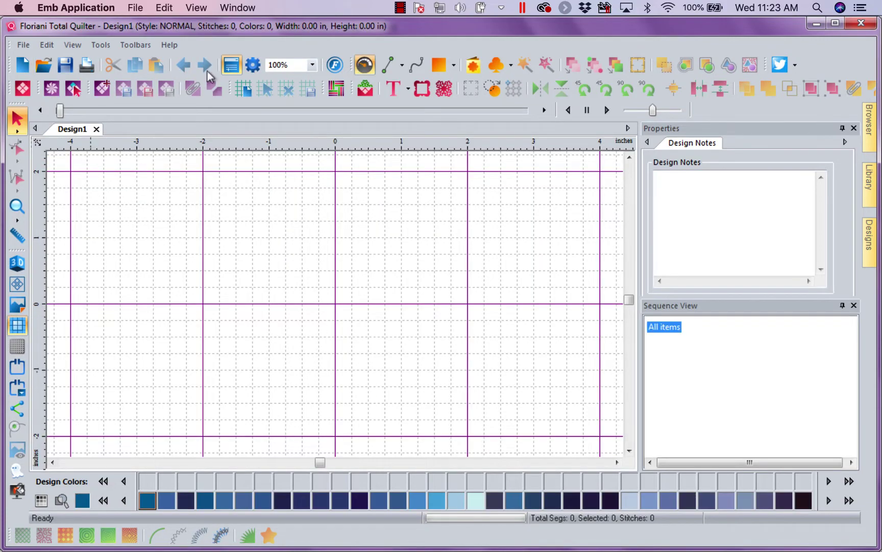
{"action": "left_click", "coordinate": [817, 24]}
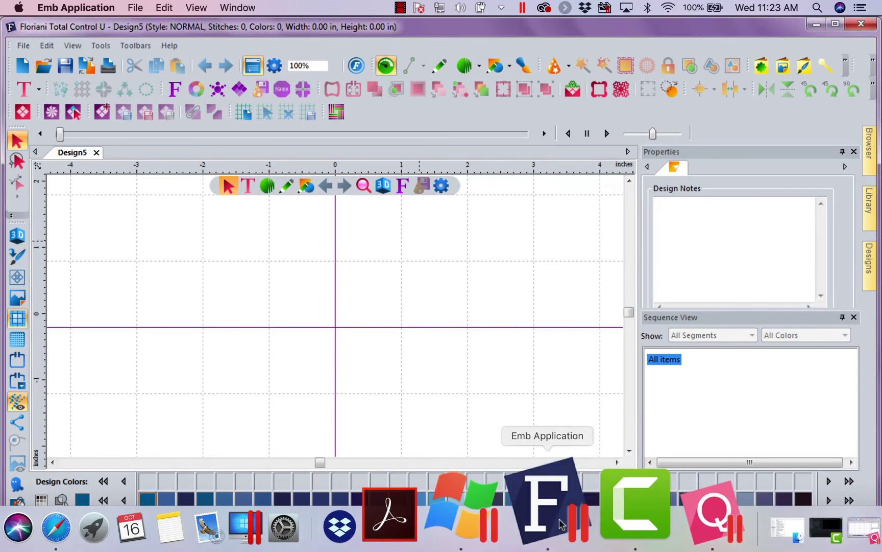
{"action": "left_click", "coordinate": [525, 494]}
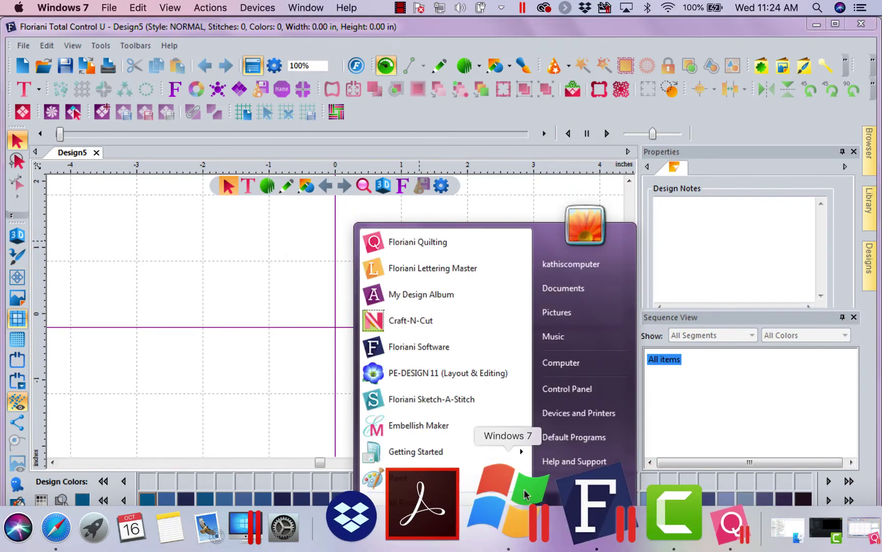
{"action": "left_click", "coordinate": [458, 269]}
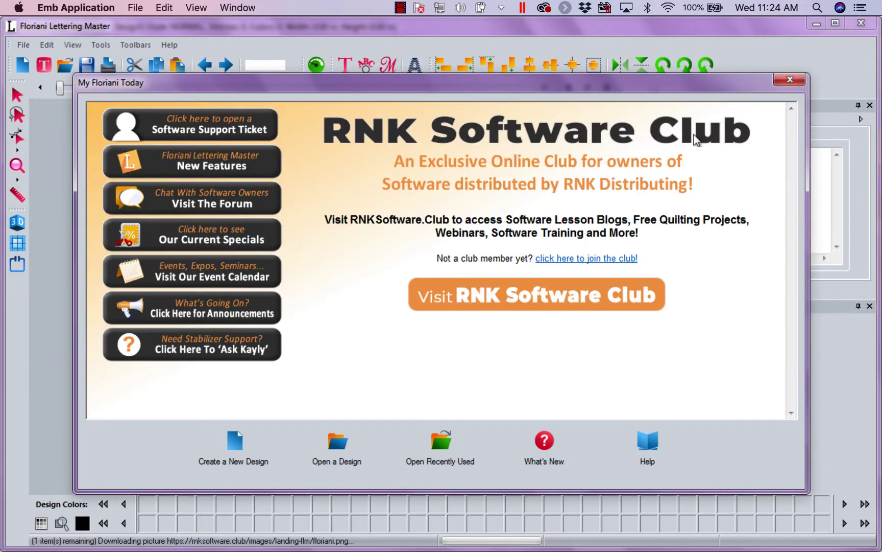
{"action": "left_click", "coordinate": [790, 80]}
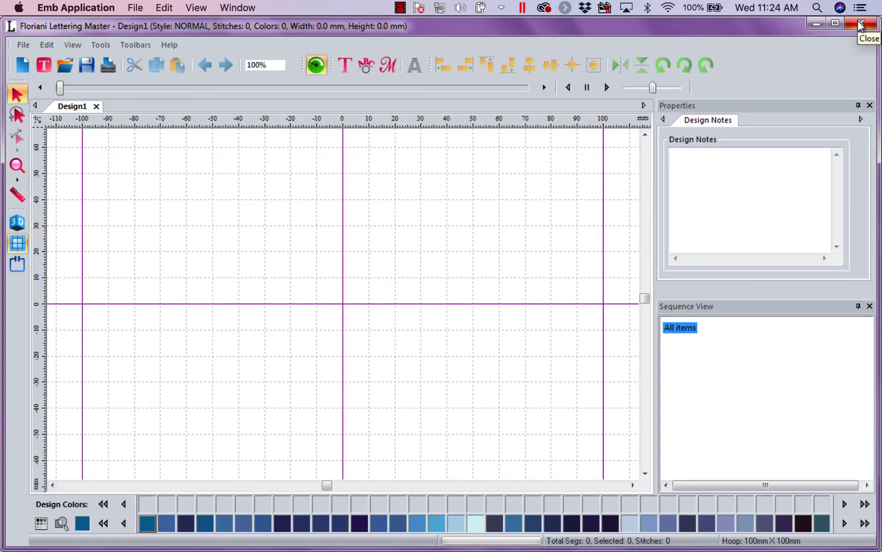
{"action": "left_click", "coordinate": [861, 23]}
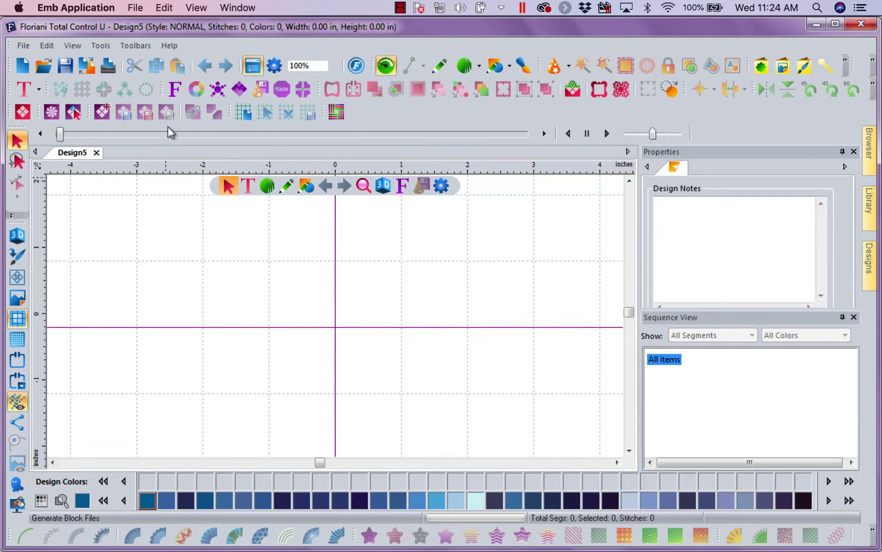
{"action": "mouse_move", "coordinate": [358, 549]}
{"action": "left_click", "coordinate": [36, 91]}
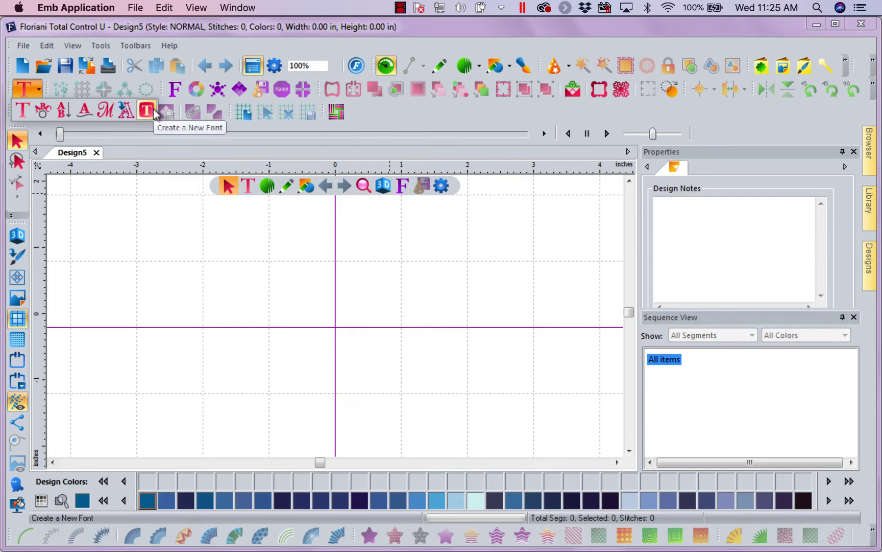
{"action": "left_click", "coordinate": [136, 260]}
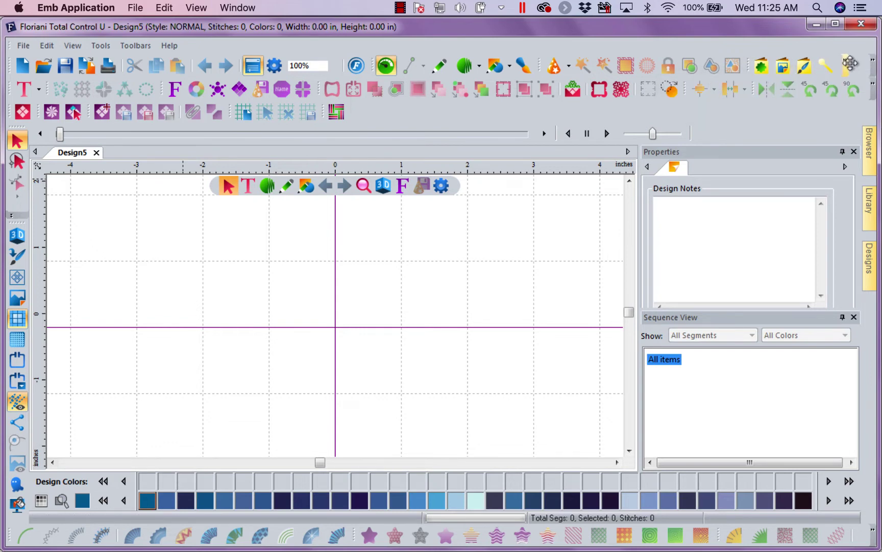
{"action": "left_click", "coordinate": [846, 60]}
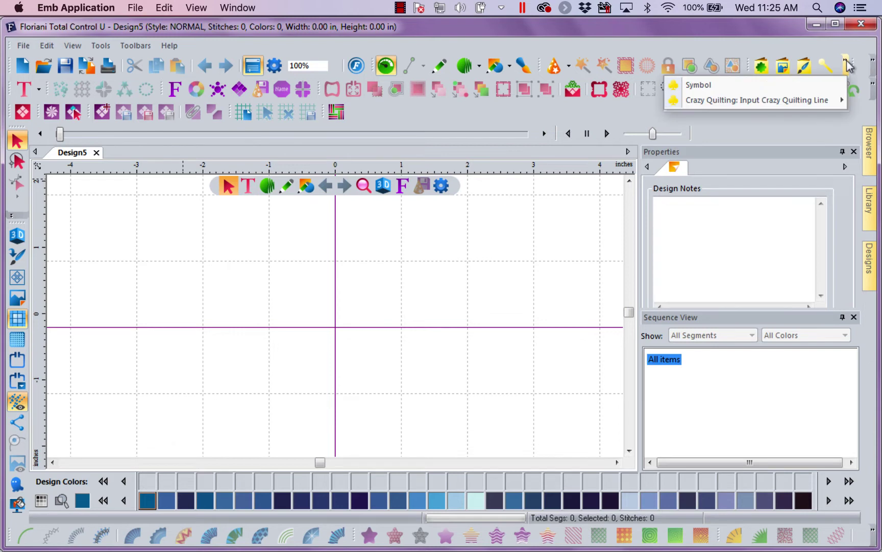
{"action": "left_click", "coordinate": [846, 62]}
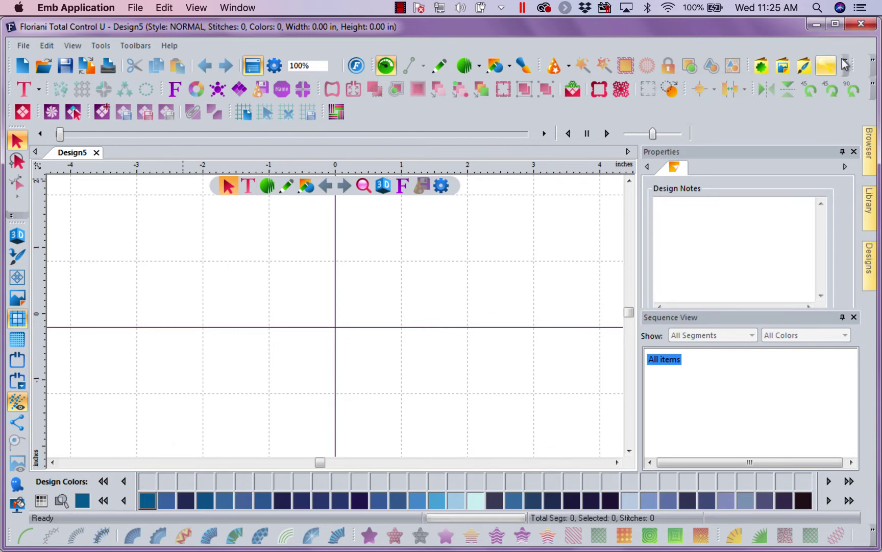
{"action": "left_click", "coordinate": [846, 62]}
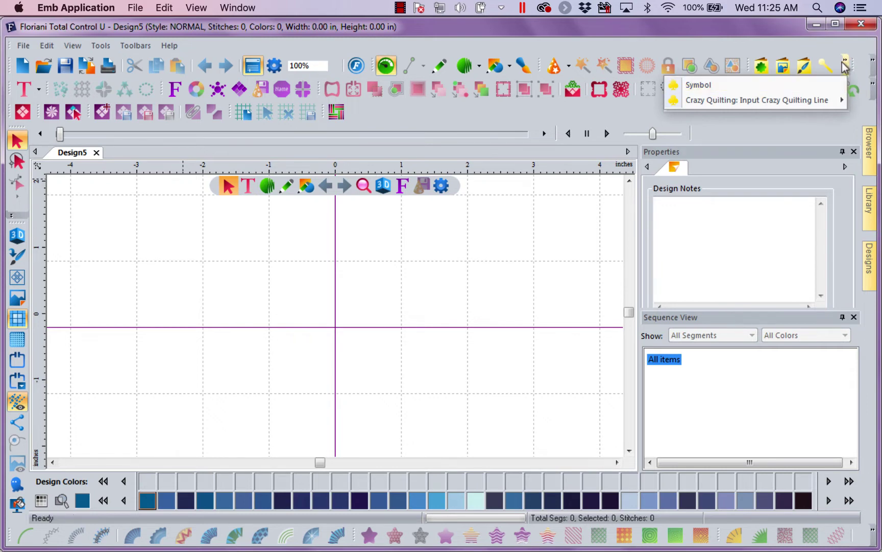
{"action": "left_click", "coordinate": [846, 63]}
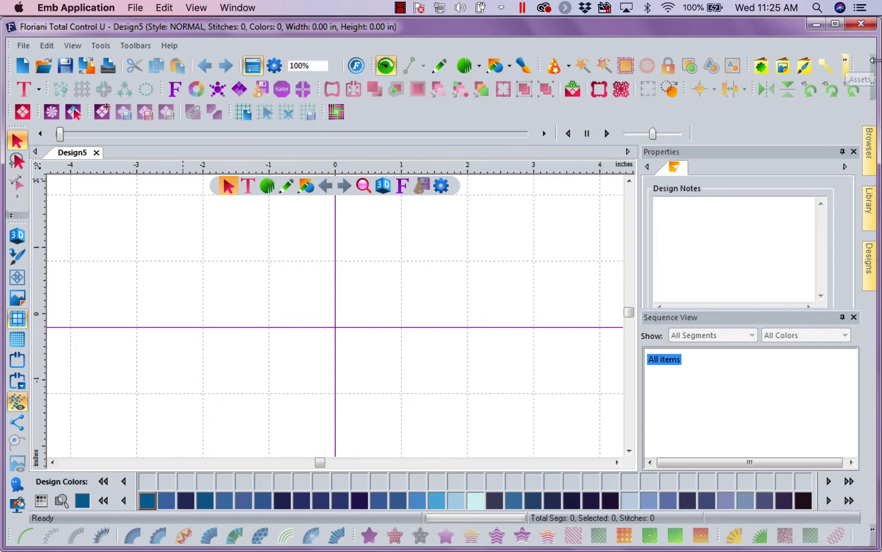
{"action": "left_click", "coordinate": [874, 88]}
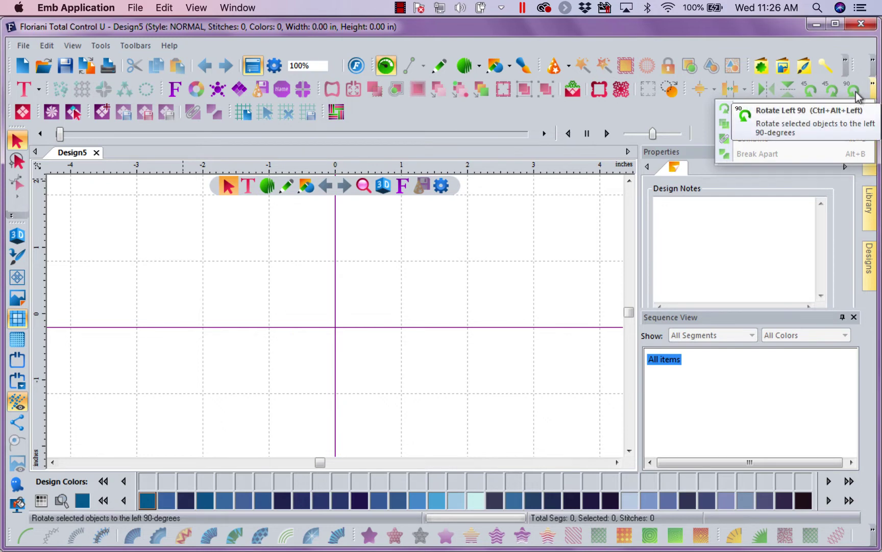
{"action": "left_click", "coordinate": [564, 252]}
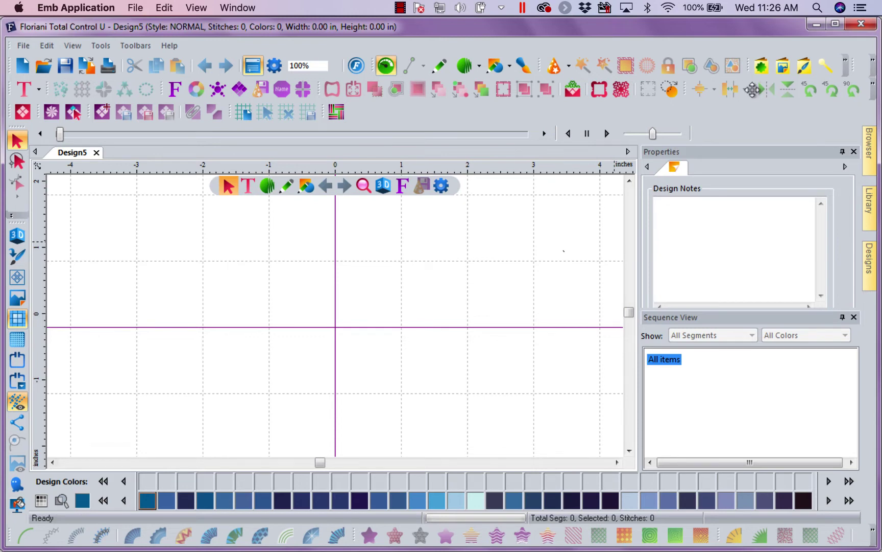
Drag the rotate/mirror and align toolbars together onto the third toolbar row
{"action": "left_click_drag", "start_coordinate": [753, 89], "coordinate": [354, 112]}
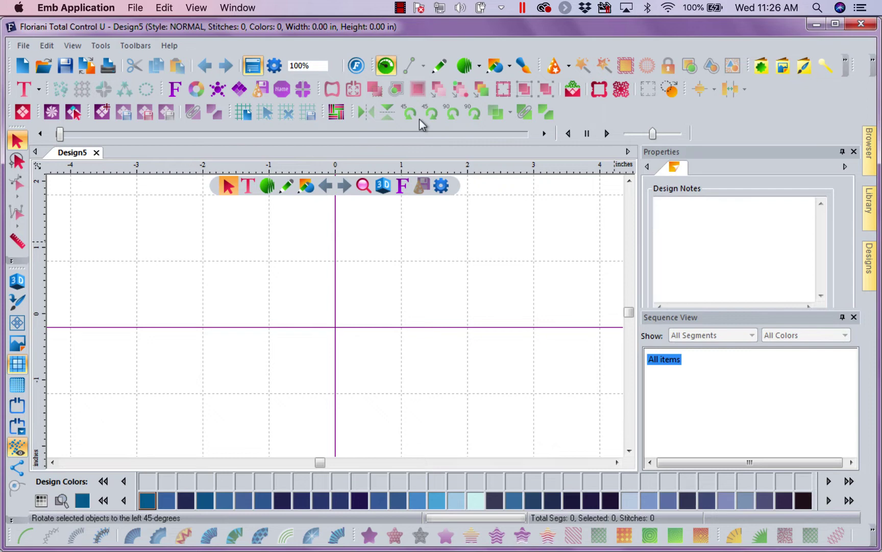
{"action": "left_click_drag", "start_coordinate": [687, 91], "coordinate": [570, 111]}
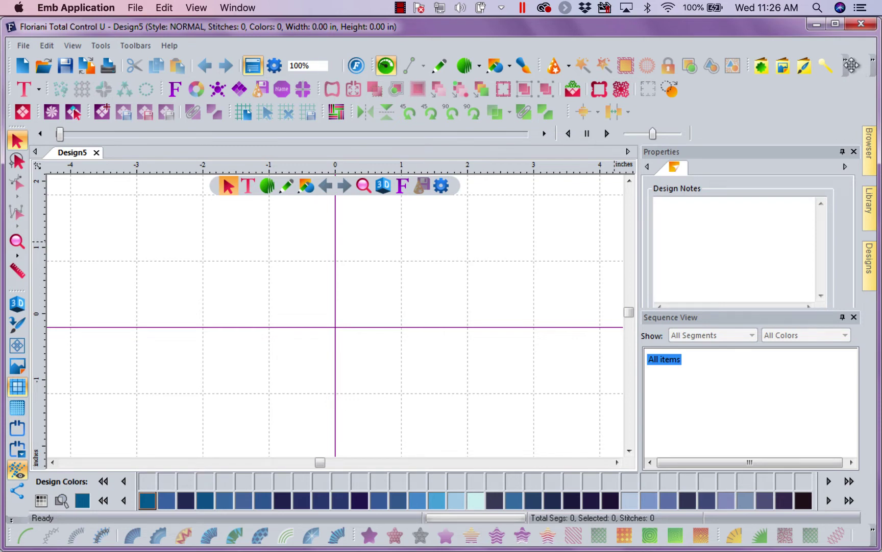
{"action": "left_click_drag", "start_coordinate": [851, 65], "coordinate": [691, 94]}
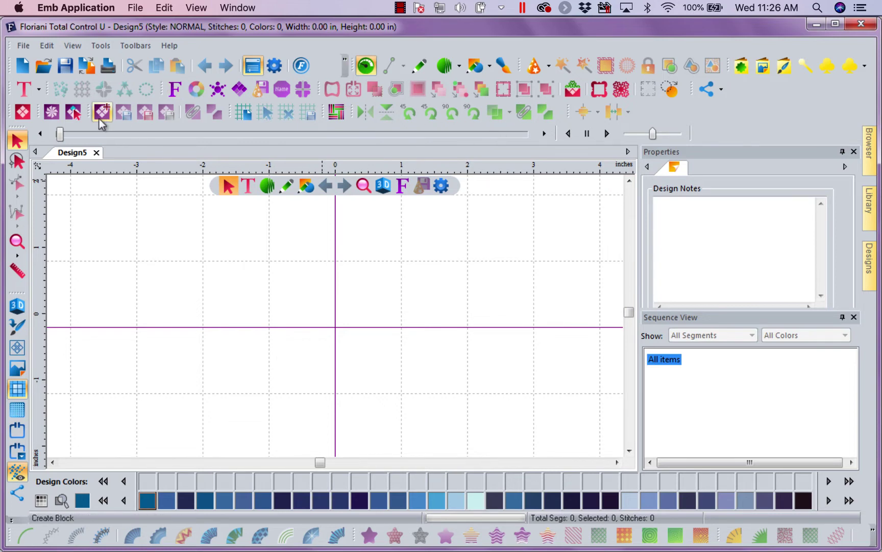
Save the current toolbar arrangement as a new workspace named 'Rearrange'
{"action": "left_click", "coordinate": [133, 45]}
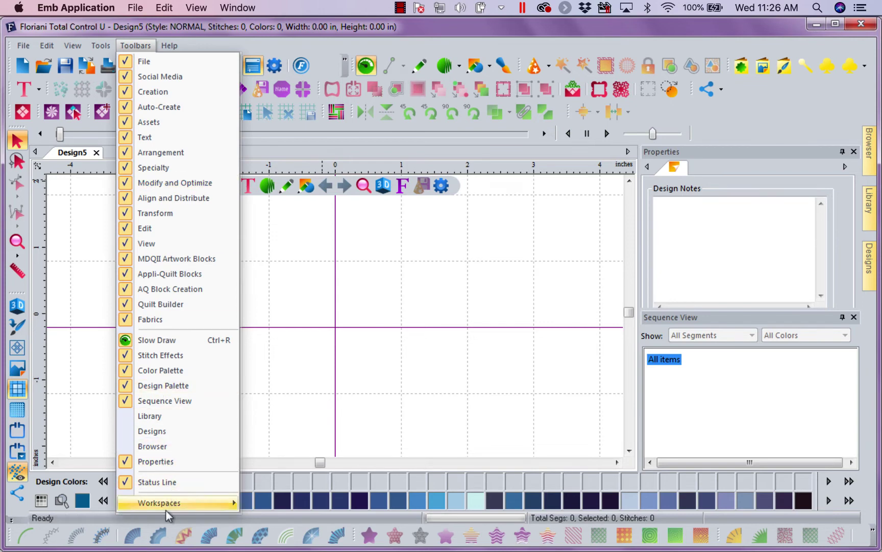
{"action": "mouse_move", "coordinate": [166, 506]}
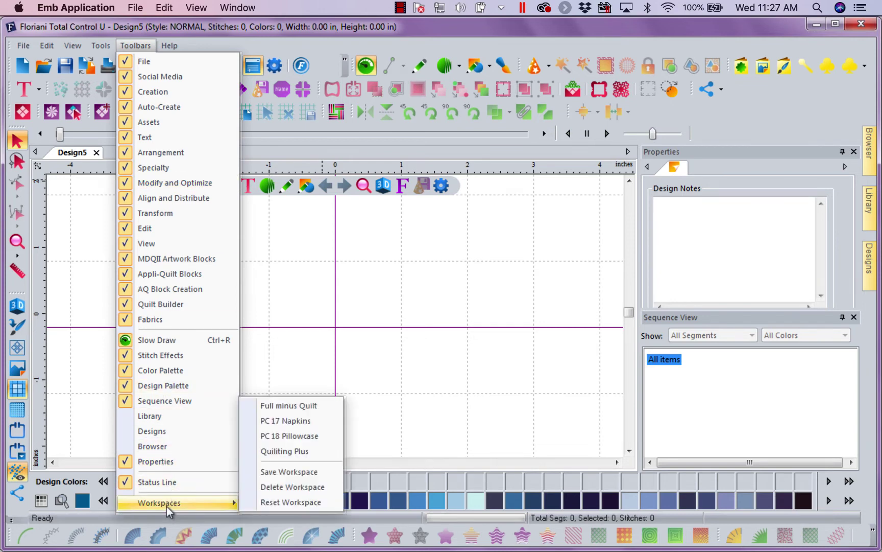
{"action": "left_click", "coordinate": [312, 472]}
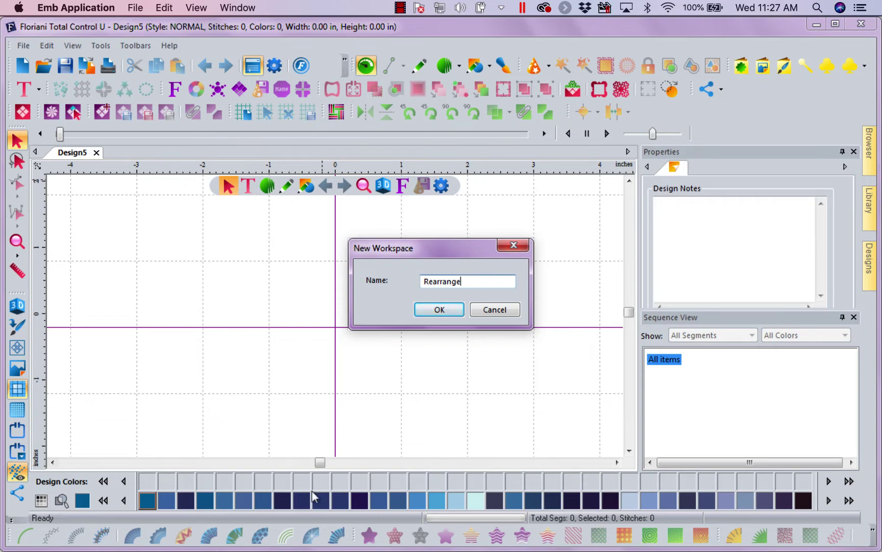
{"action": "left_click", "coordinate": [439, 309]}
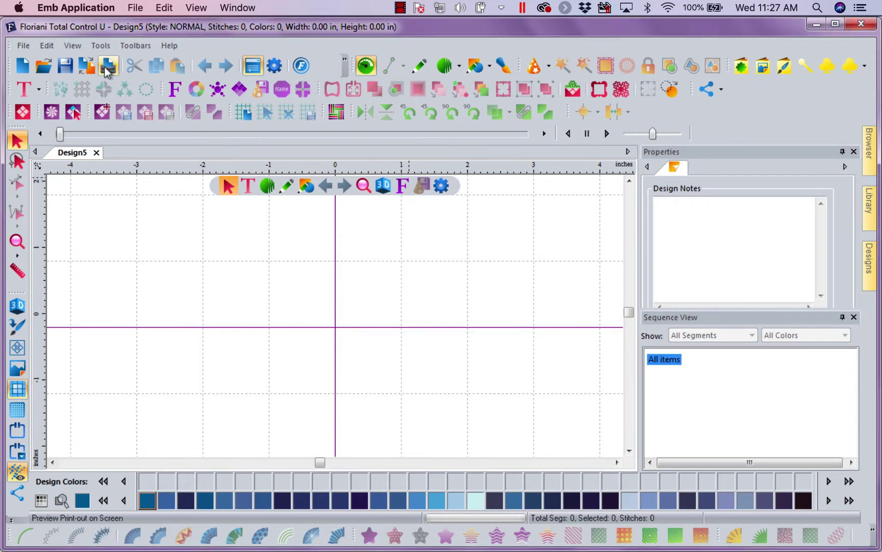
Reset the toolbars to the default workspace layout
{"action": "left_click", "coordinate": [139, 45]}
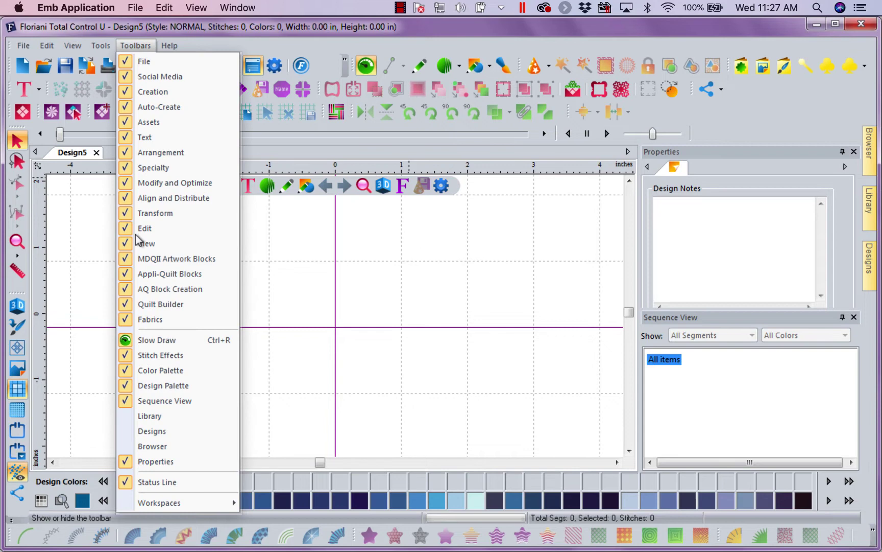
{"action": "mouse_move", "coordinate": [170, 500]}
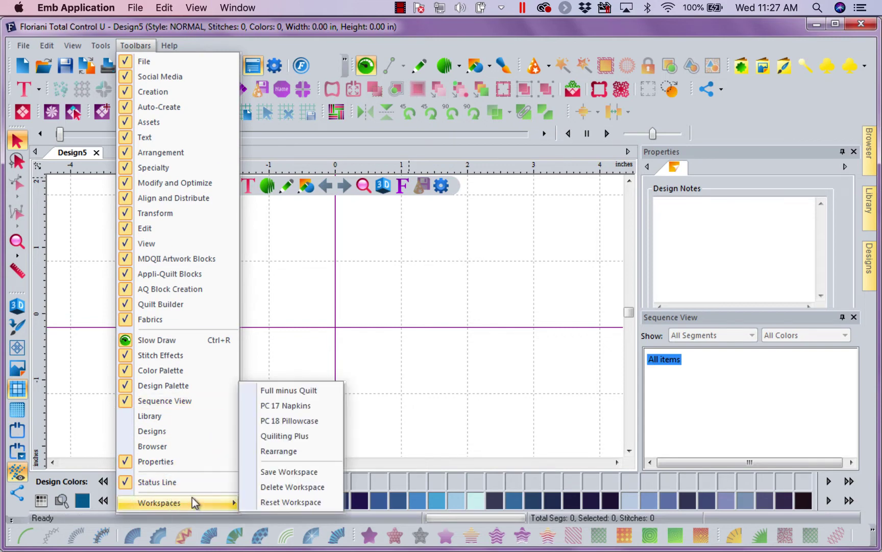
{"action": "left_click", "coordinate": [265, 502]}
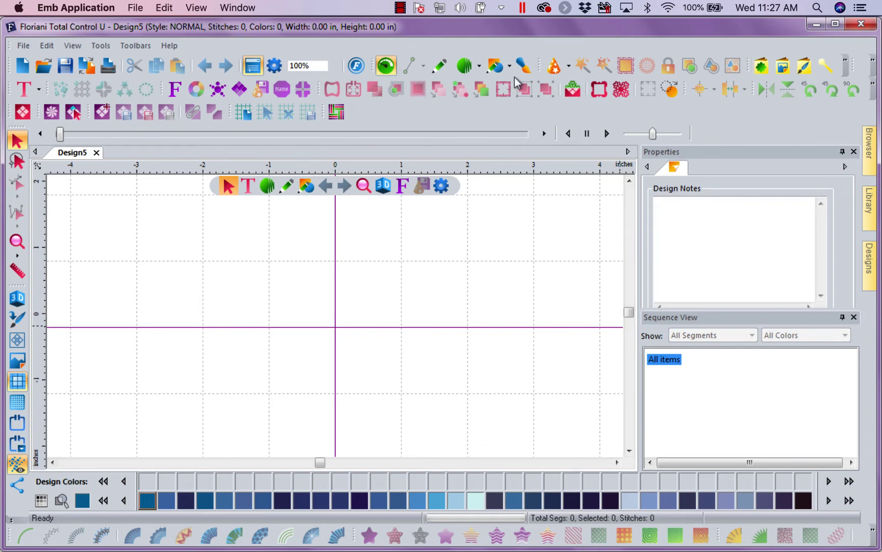
Load the saved 'Rearrange' workspace, regrouping rotate, mirror and align tools on row three
{"action": "left_click", "coordinate": [145, 46]}
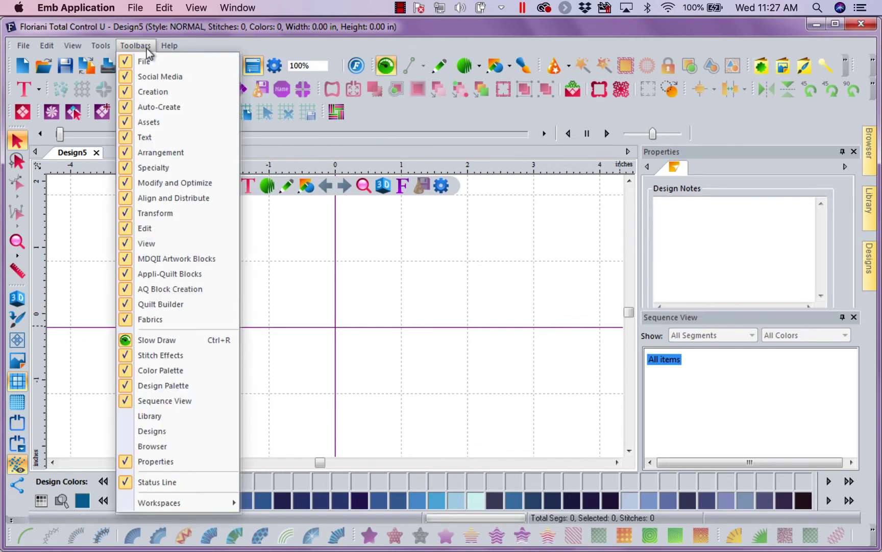
{"action": "mouse_move", "coordinate": [191, 500]}
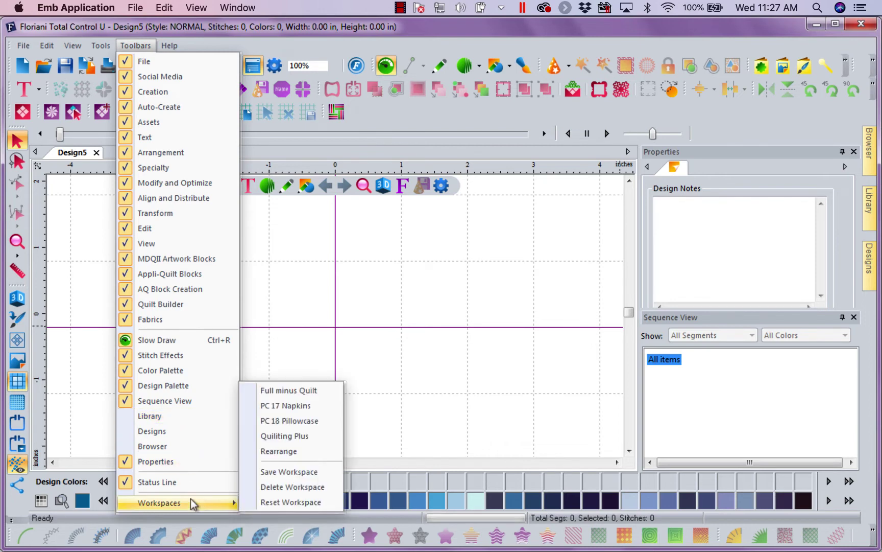
{"action": "left_click", "coordinate": [275, 450]}
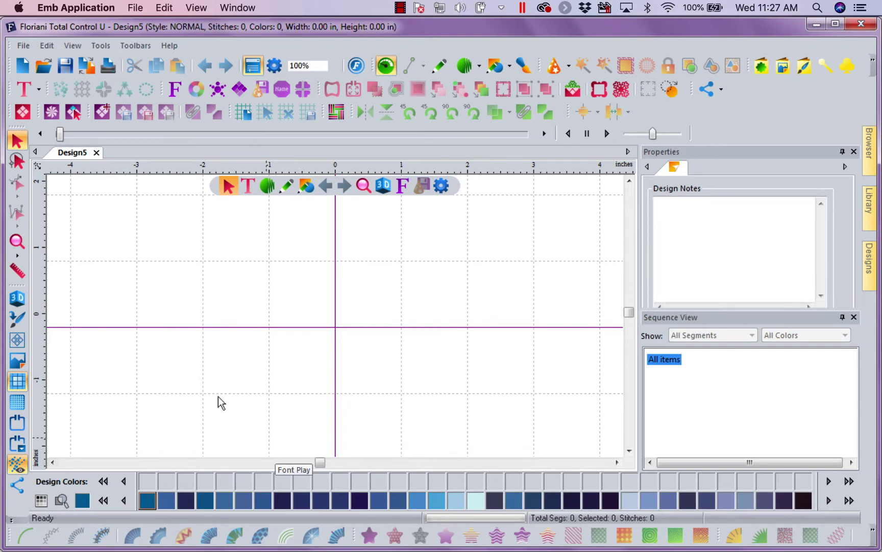
Reset the toolbars to the default workspace layout
{"action": "left_click", "coordinate": [138, 50]}
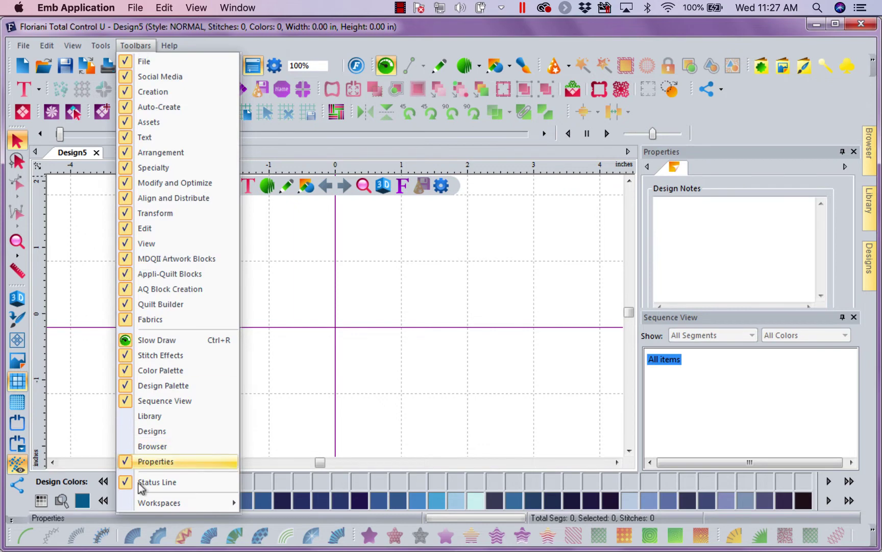
{"action": "mouse_move", "coordinate": [229, 502]}
{"action": "left_click", "coordinate": [275, 502]}
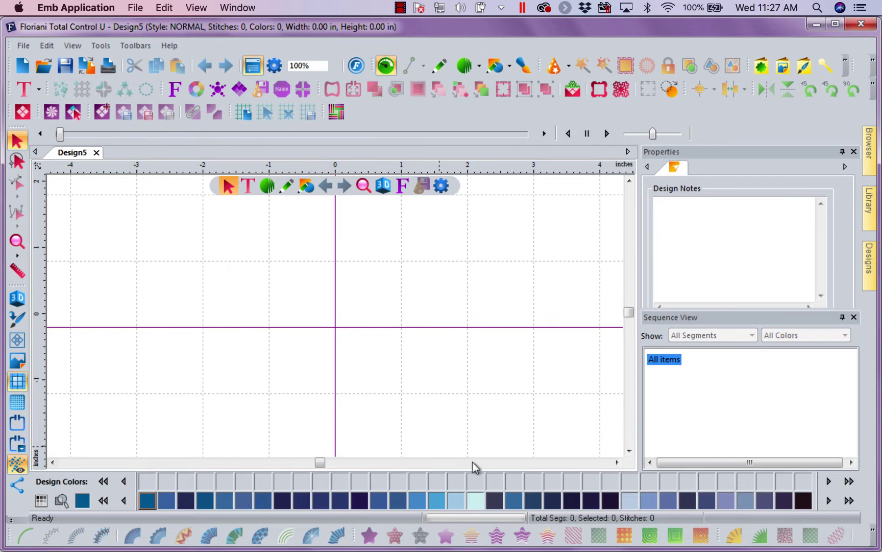
Hide the MDQII Artwork Blocks, Appli-Quilt Blocks, AQ Block Creation, Quilt Builder and Fabrics toolbars
{"action": "left_click", "coordinate": [140, 46]}
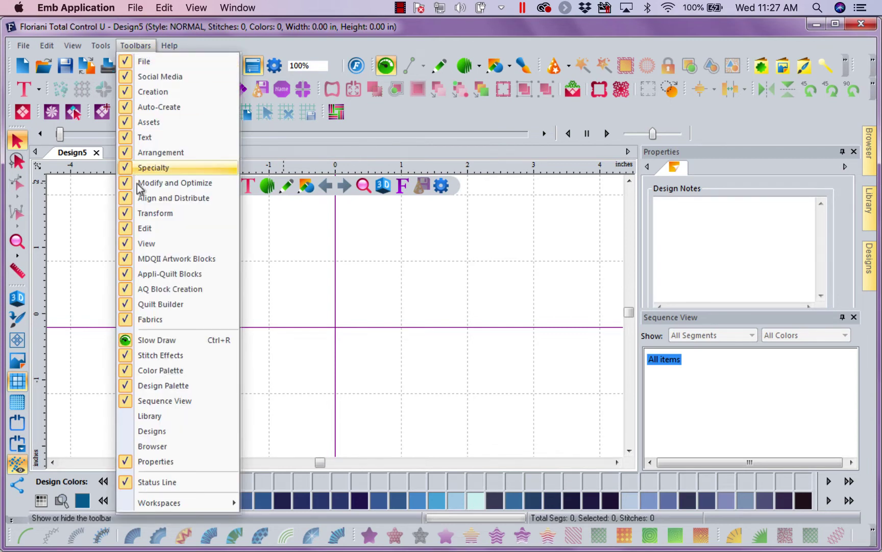
{"action": "left_click", "coordinate": [127, 259]}
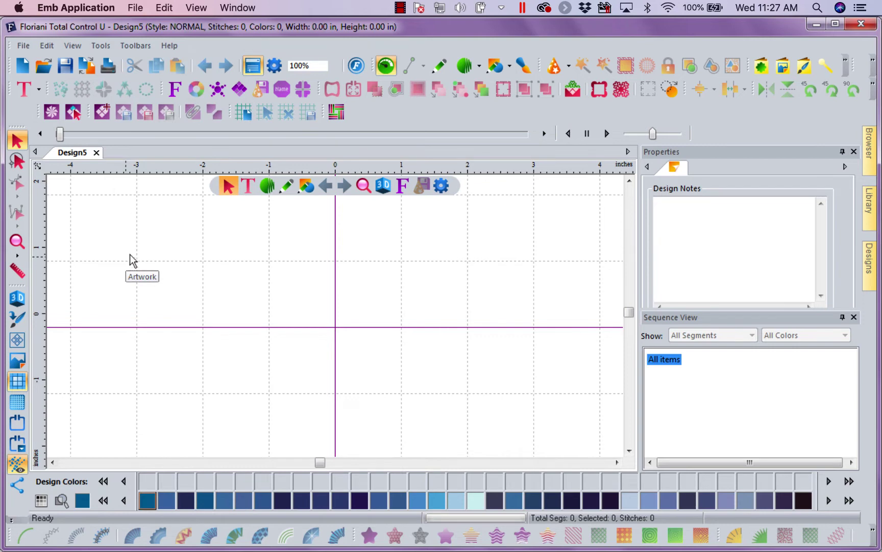
{"action": "left_click", "coordinate": [141, 45]}
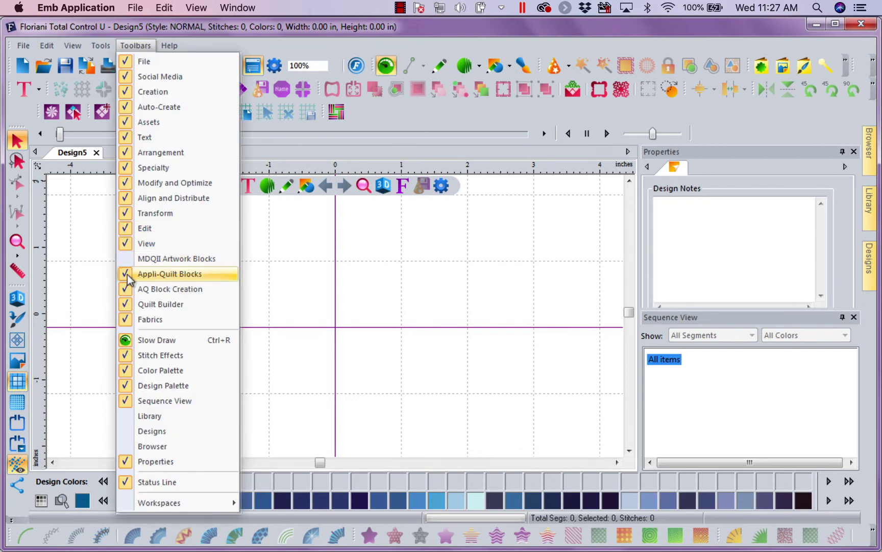
{"action": "left_click", "coordinate": [128, 273]}
{"action": "left_click", "coordinate": [140, 45]}
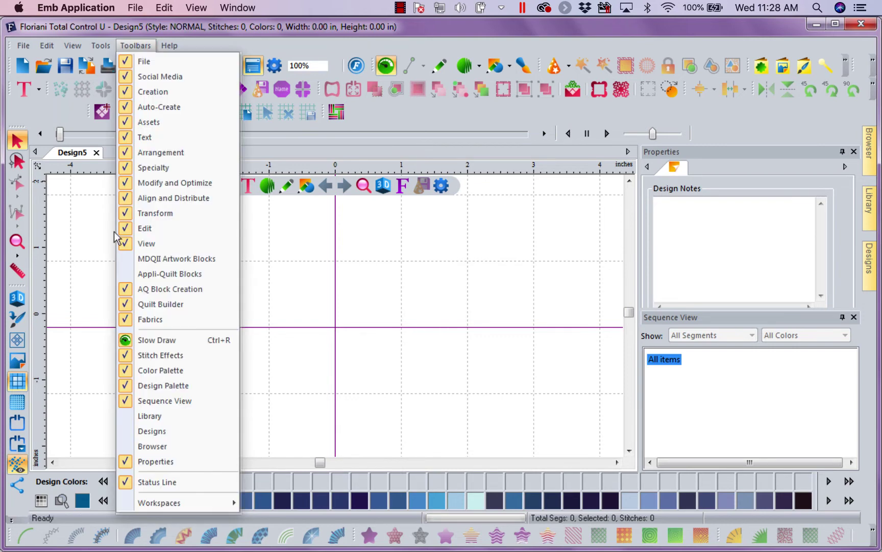
{"action": "left_click", "coordinate": [125, 290]}
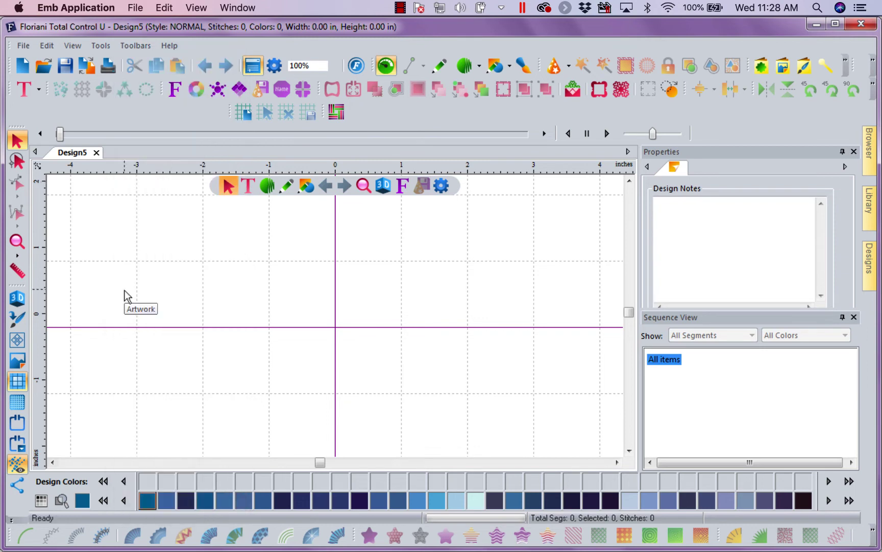
{"action": "left_click", "coordinate": [136, 45]}
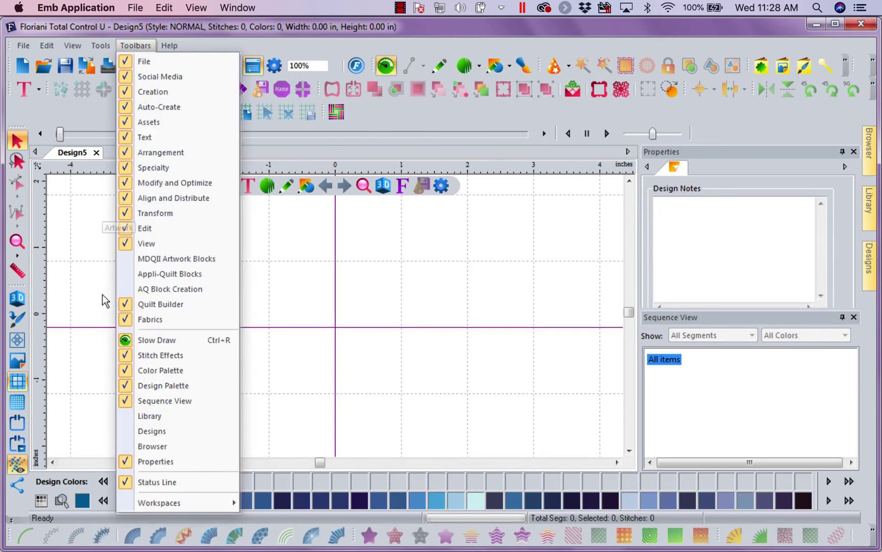
{"action": "left_click", "coordinate": [125, 305]}
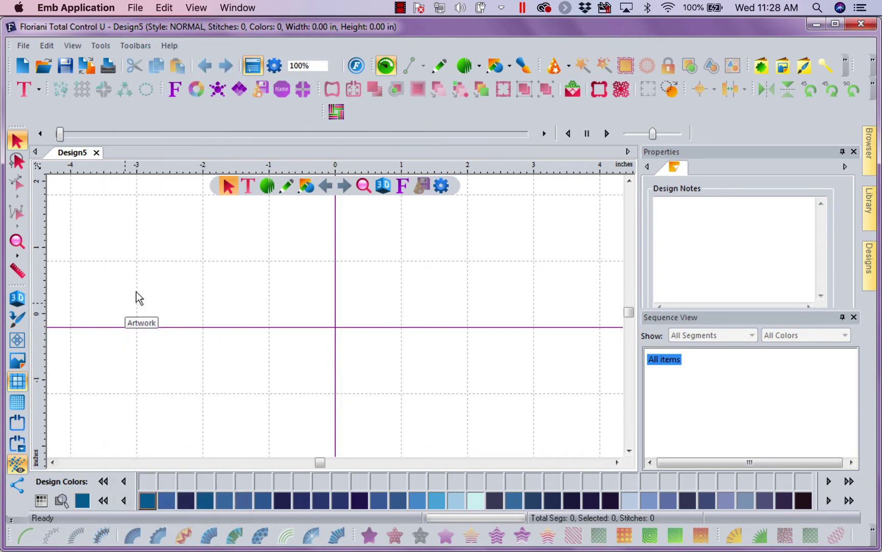
{"action": "left_click", "coordinate": [136, 45]}
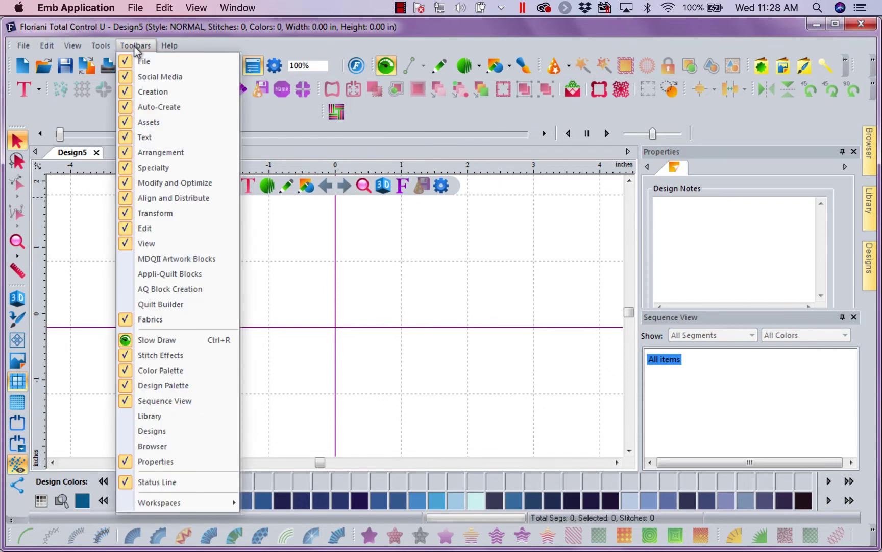
{"action": "left_click", "coordinate": [125, 320]}
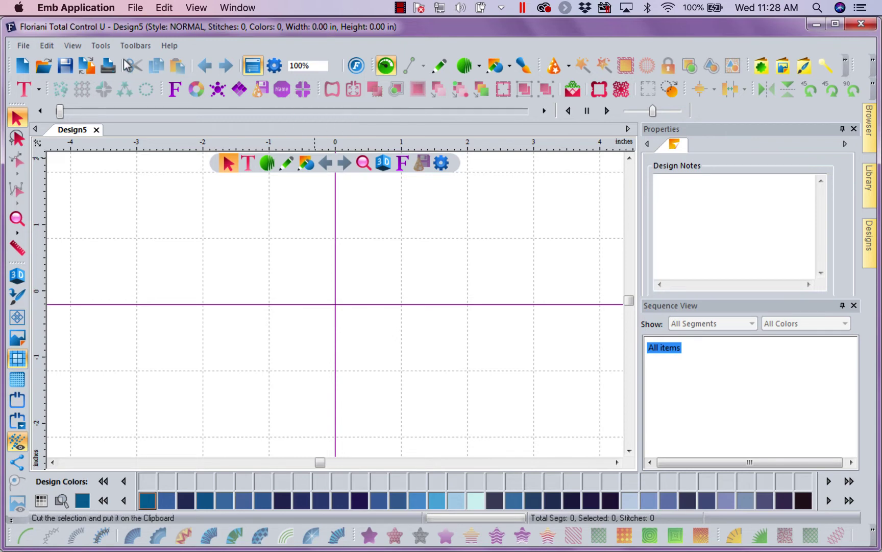
Hide the Specialty and Auto-Create toolbars
{"action": "left_click", "coordinate": [137, 46]}
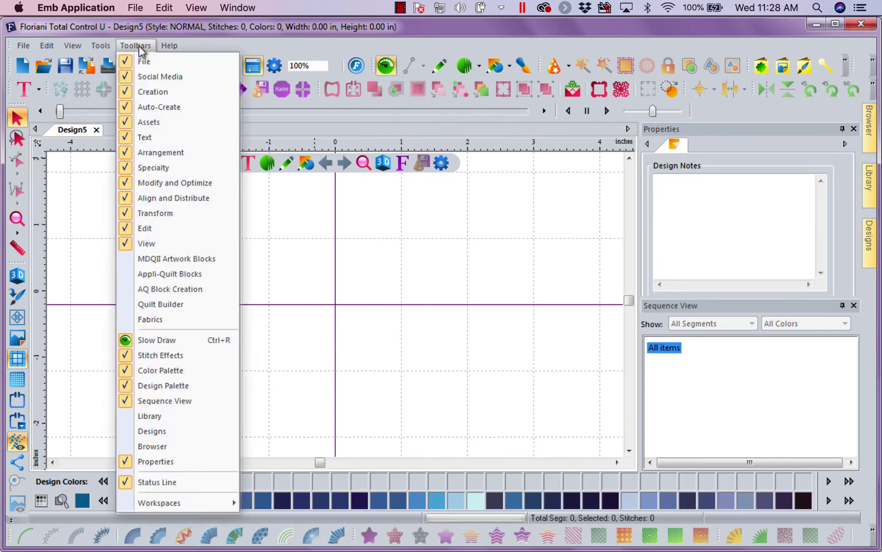
{"action": "left_click", "coordinate": [126, 168]}
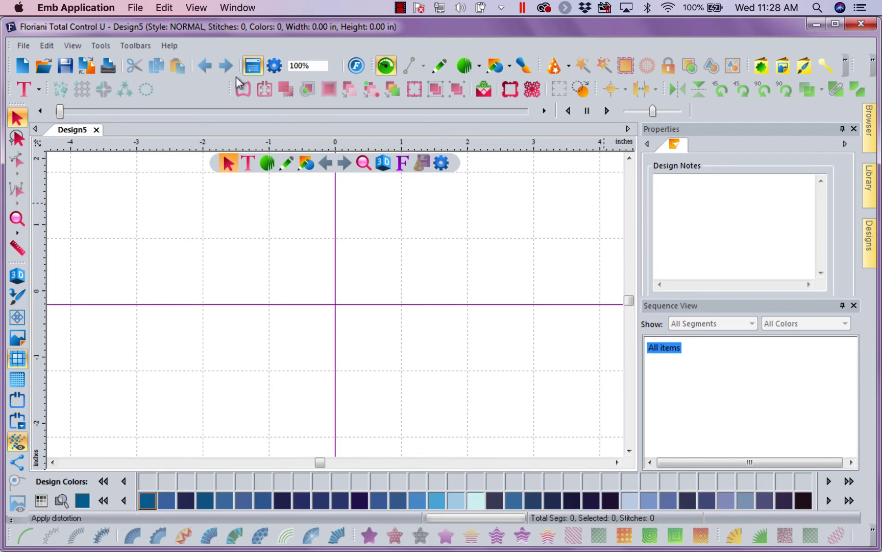
{"action": "left_click", "coordinate": [146, 46]}
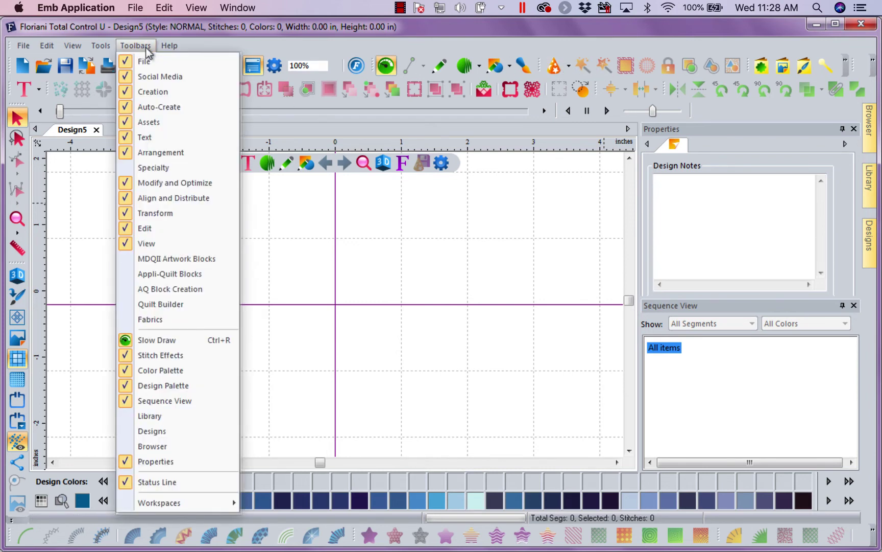
{"action": "left_click", "coordinate": [125, 108]}
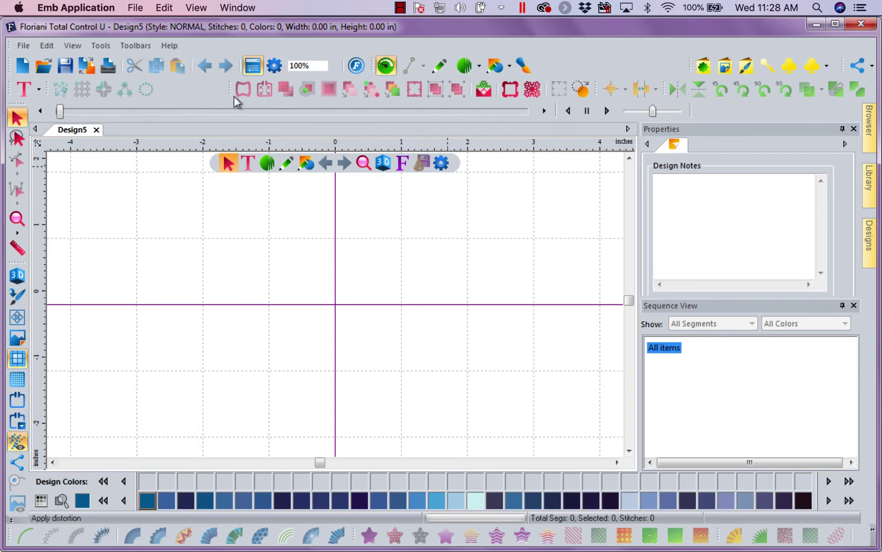
Drag the remaining toolbar groups left so the toolbar rows have no gaps
{"action": "left_click_drag", "start_coordinate": [229, 88], "coordinate": [161, 88]}
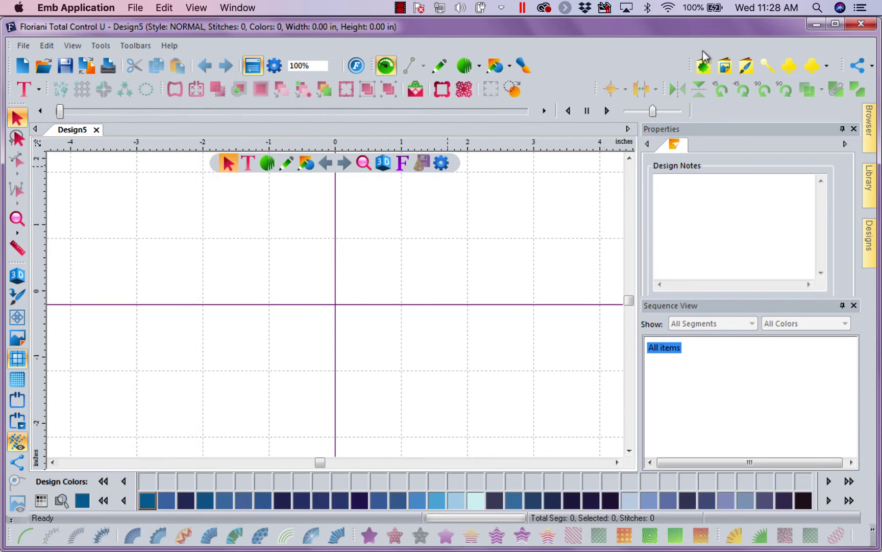
{"action": "left_click_drag", "start_coordinate": [691, 63], "coordinate": [539, 64]}
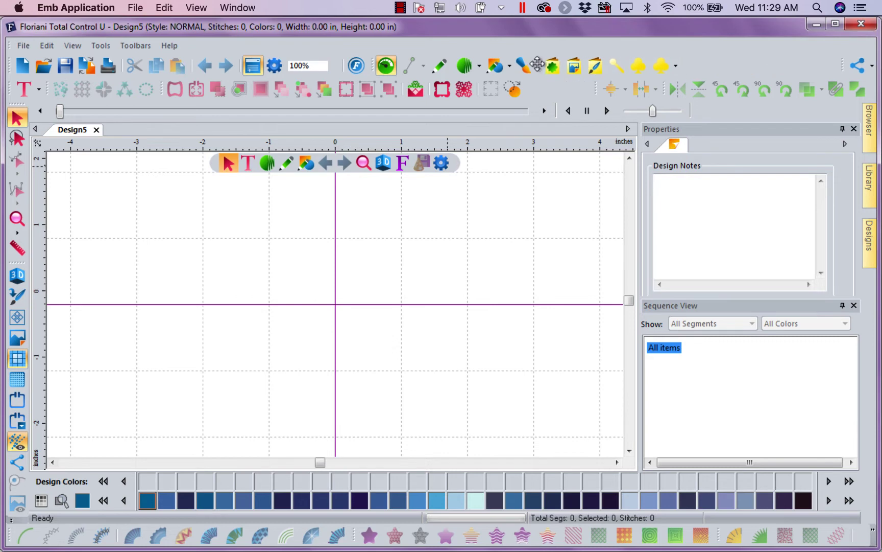
{"action": "left_click_drag", "start_coordinate": [596, 89], "coordinate": [528, 93]}
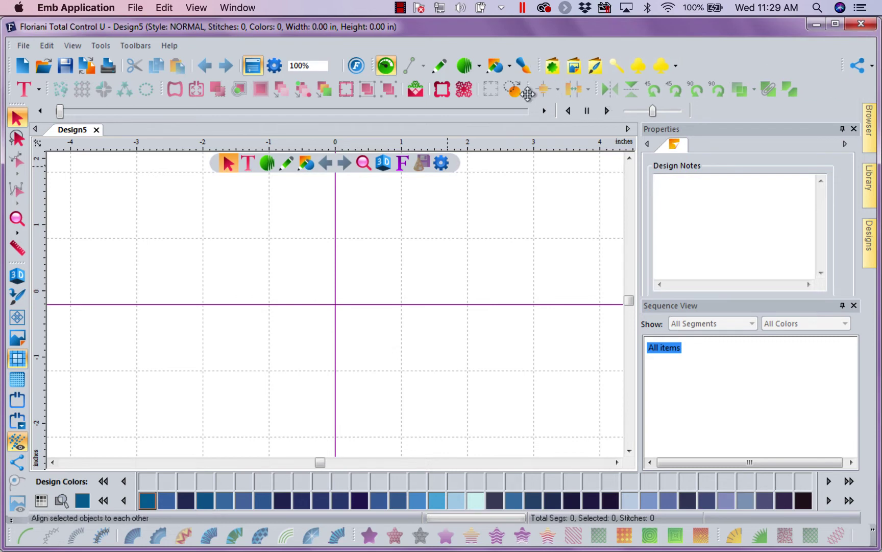
Hide the Social Media toolbar and save the layout as a new workspace 'Club Weekly'
{"action": "left_click", "coordinate": [133, 45]}
{"action": "left_click", "coordinate": [131, 77]}
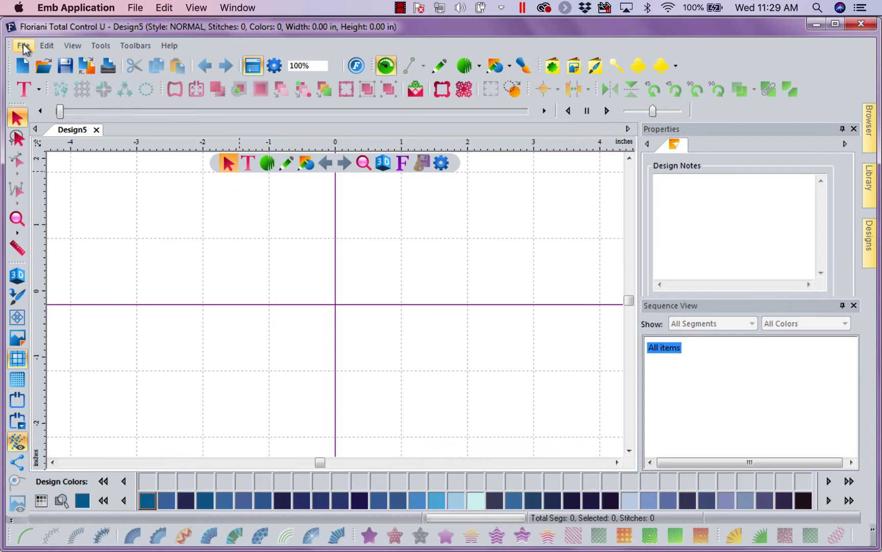
{"action": "left_click", "coordinate": [137, 45]}
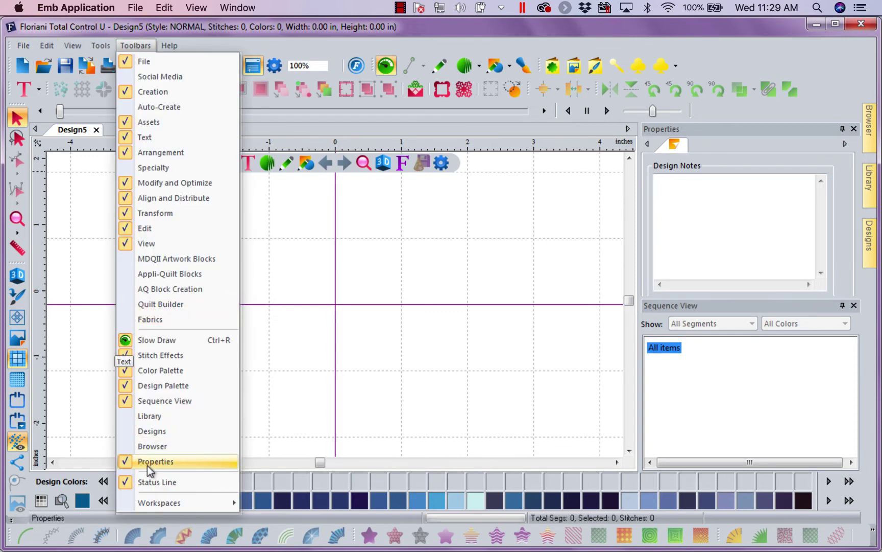
{"action": "mouse_move", "coordinate": [163, 502]}
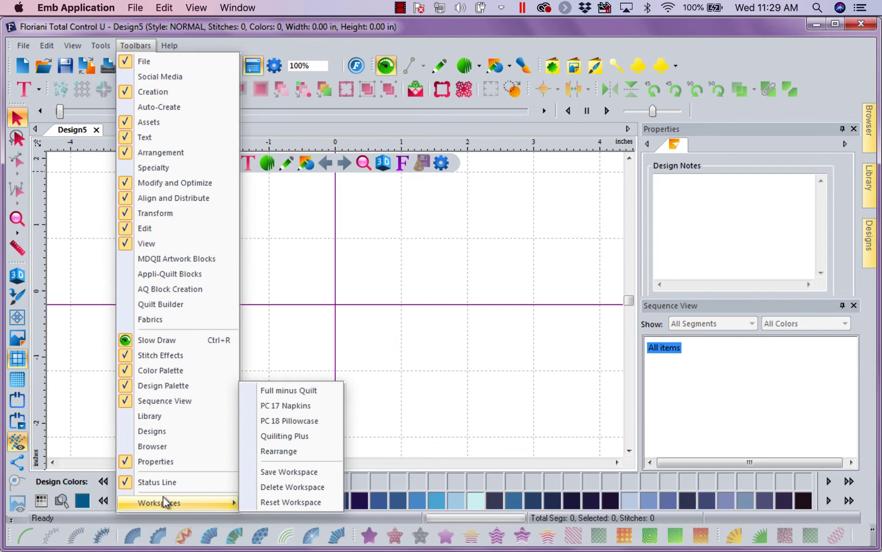
{"action": "left_click", "coordinate": [273, 472]}
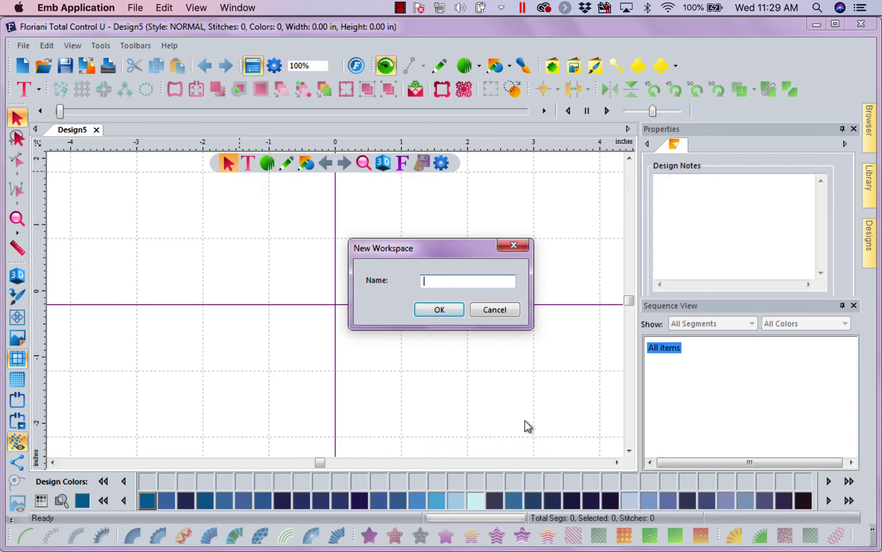
{"action": "type", "text": "Club Weekly"}
{"action": "left_click", "coordinate": [454, 314]}
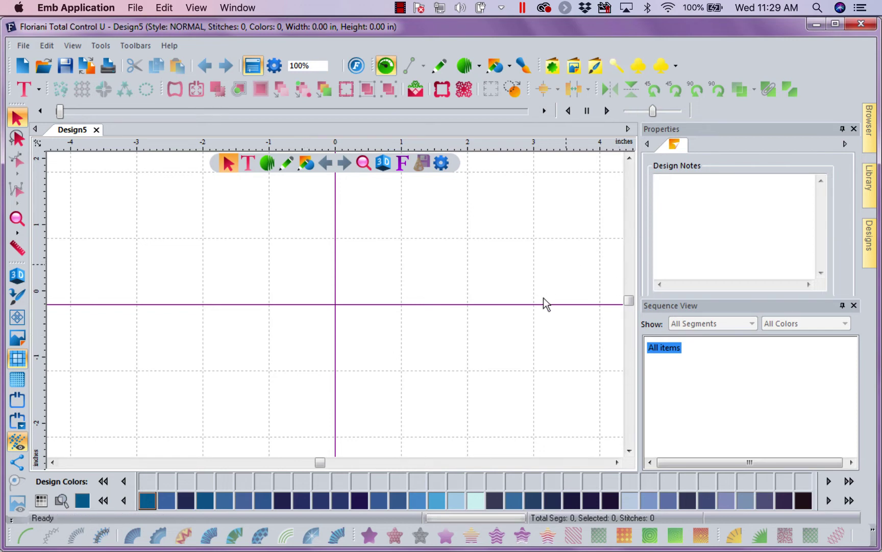
Show the Auto-Create toolbar, then hide it again
{"action": "left_click", "coordinate": [135, 46]}
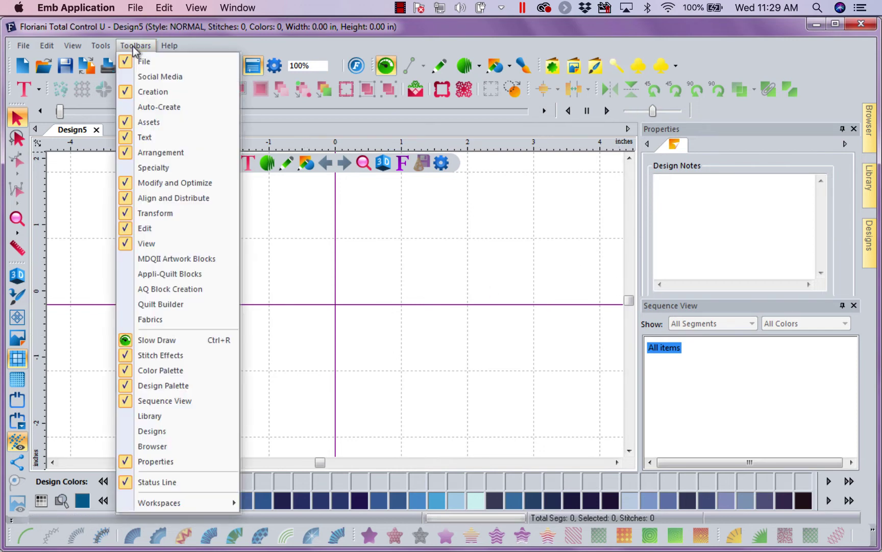
{"action": "left_click", "coordinate": [128, 108]}
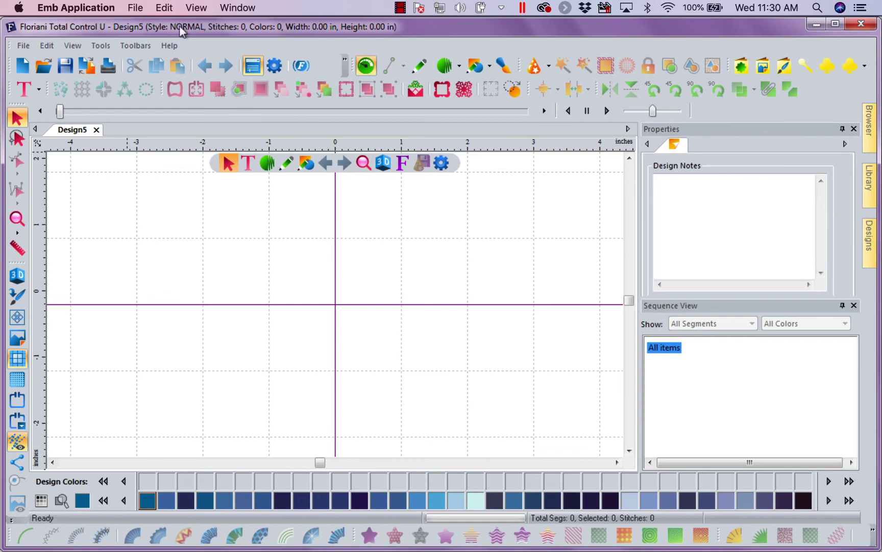
{"action": "left_click", "coordinate": [134, 47]}
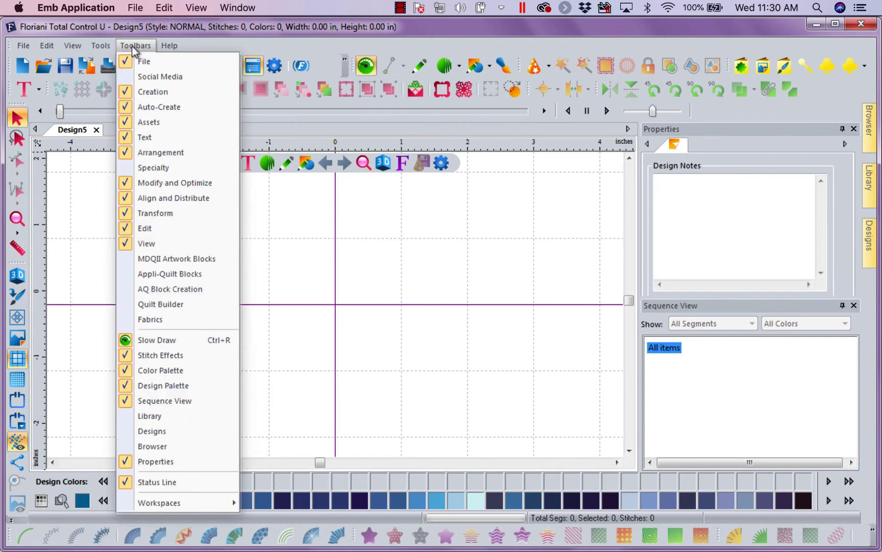
{"action": "left_click", "coordinate": [127, 107]}
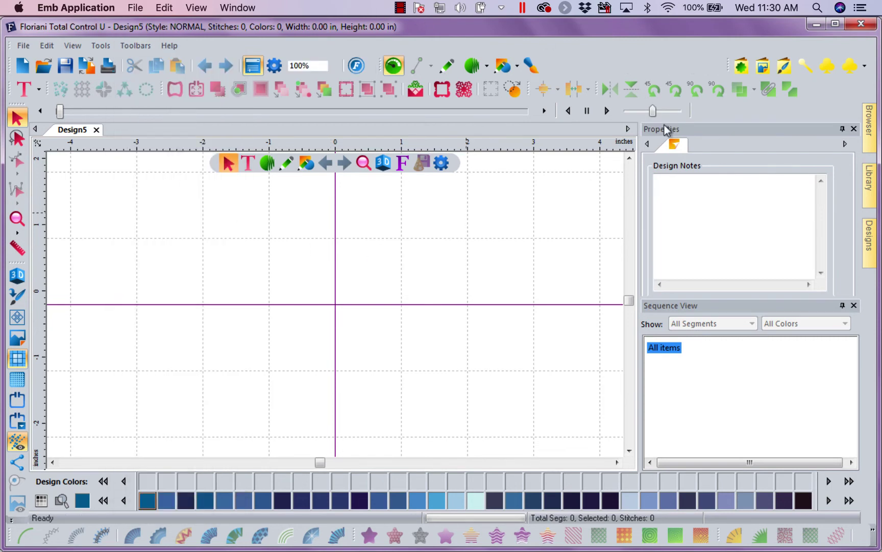
Redock the shifted toolbar group and bring up the saved workspaces list
{"action": "mouse_move", "coordinate": [726, 63]}
{"action": "left_mouse_down"}
{"action": "mouse_move", "coordinate": [542, 64]}
{"action": "mouse_move", "coordinate": [553, 64]}
{"action": "left_mouse_up"}
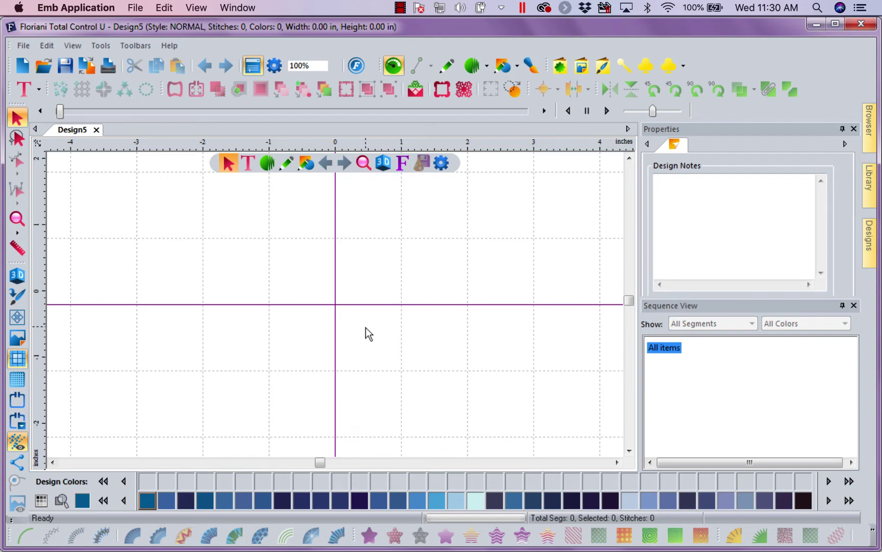
{"action": "left_click", "coordinate": [135, 46]}
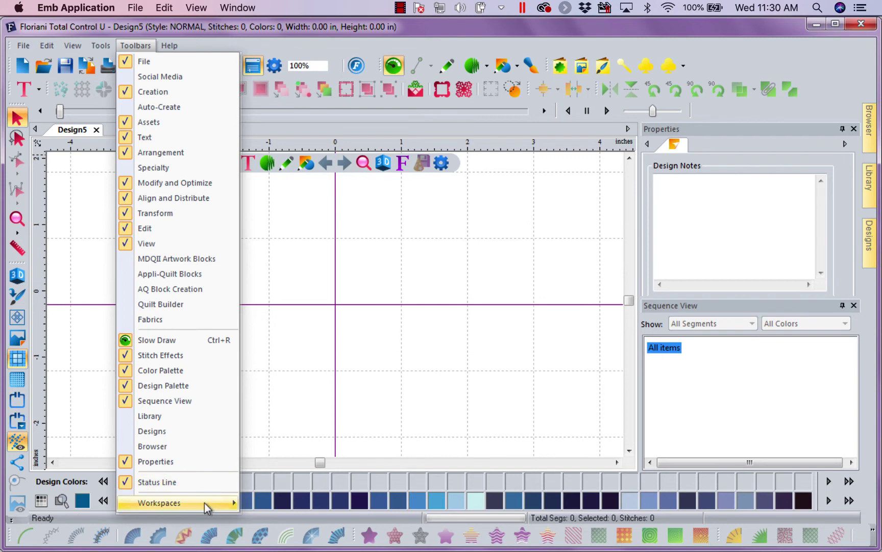
{"action": "mouse_move", "coordinate": [204, 503]}
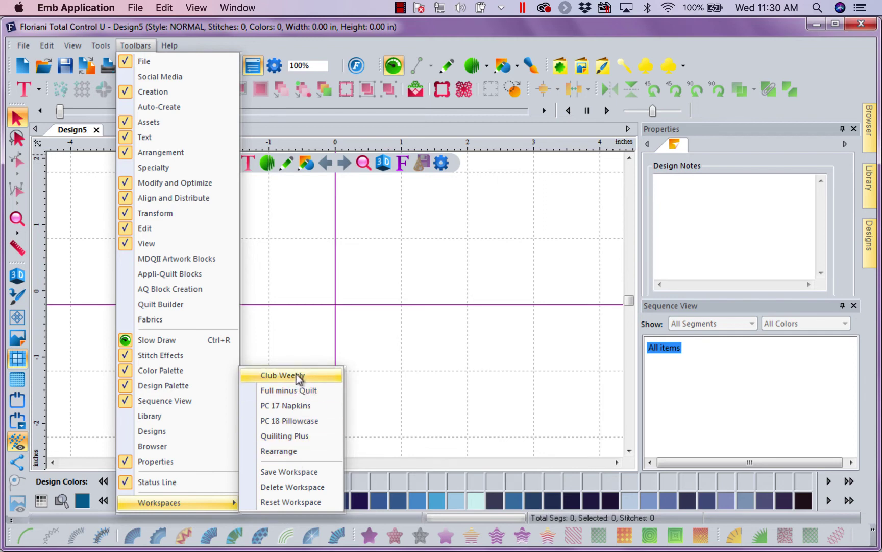
Delete the 'Full minus Quilt' workspace and close the Delete Workspace dialog
{"action": "left_click", "coordinate": [403, 370]}
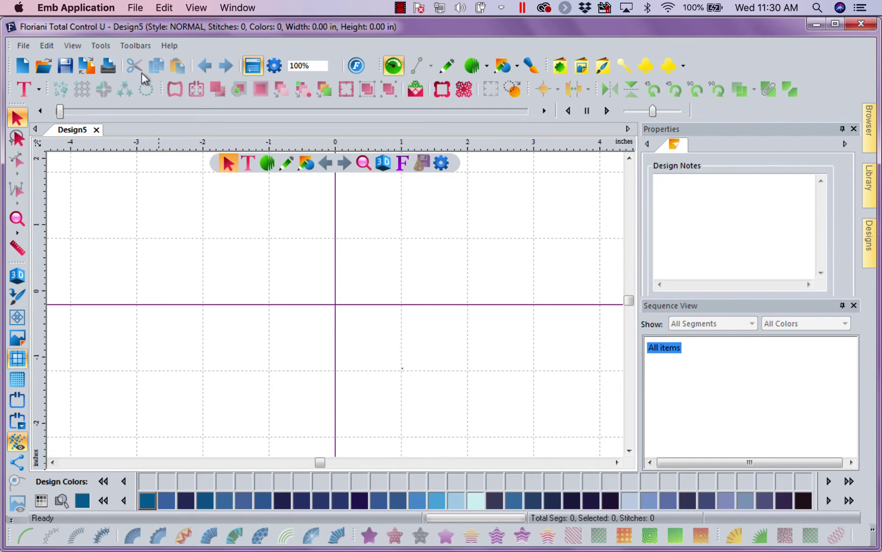
{"action": "left_click", "coordinate": [134, 46]}
{"action": "mouse_move", "coordinate": [162, 502]}
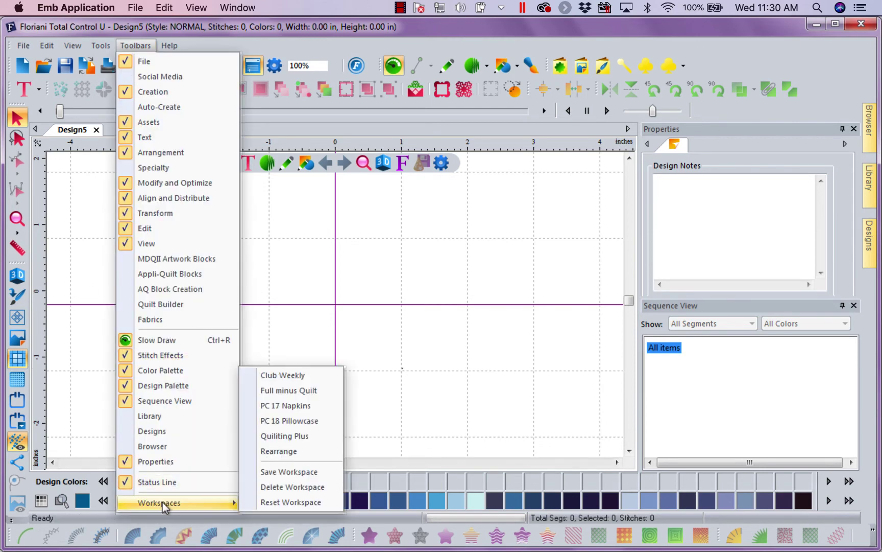
{"action": "left_click", "coordinate": [307, 490]}
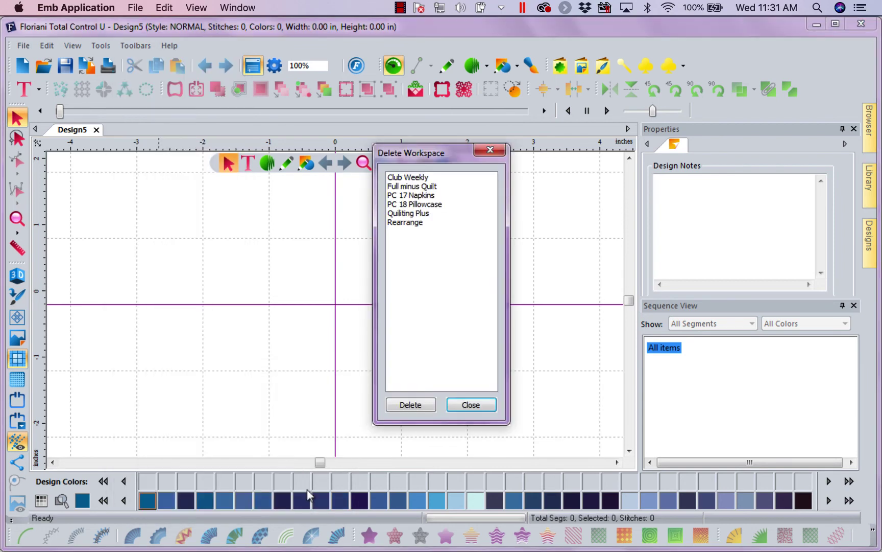
{"action": "left_click", "coordinate": [434, 188]}
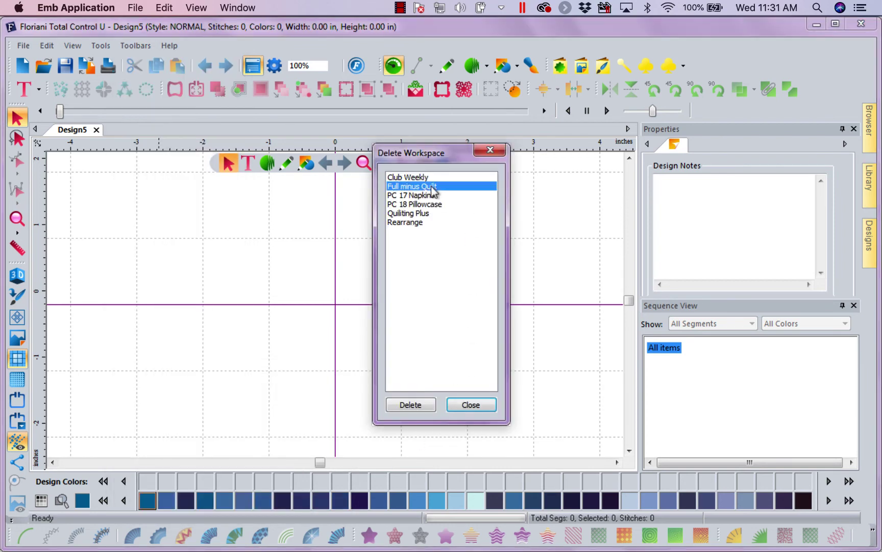
{"action": "left_click", "coordinate": [402, 406]}
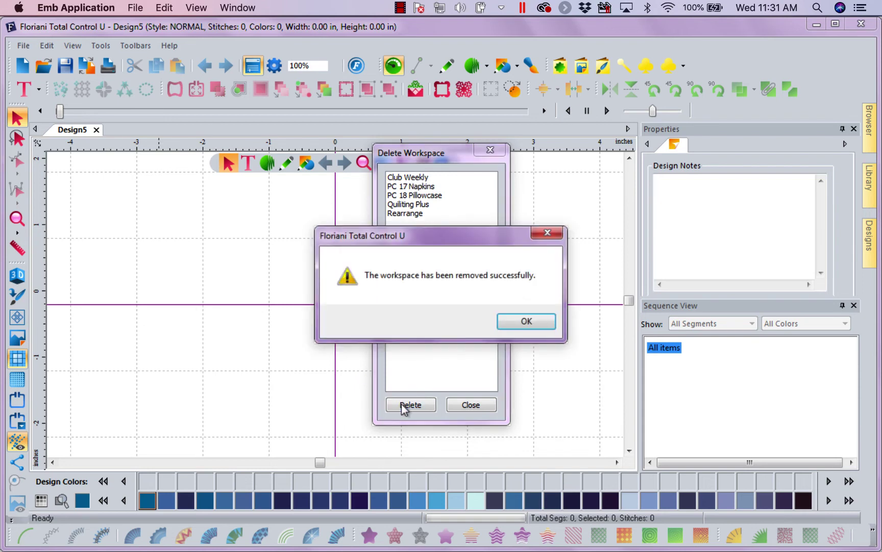
{"action": "left_click", "coordinate": [521, 321]}
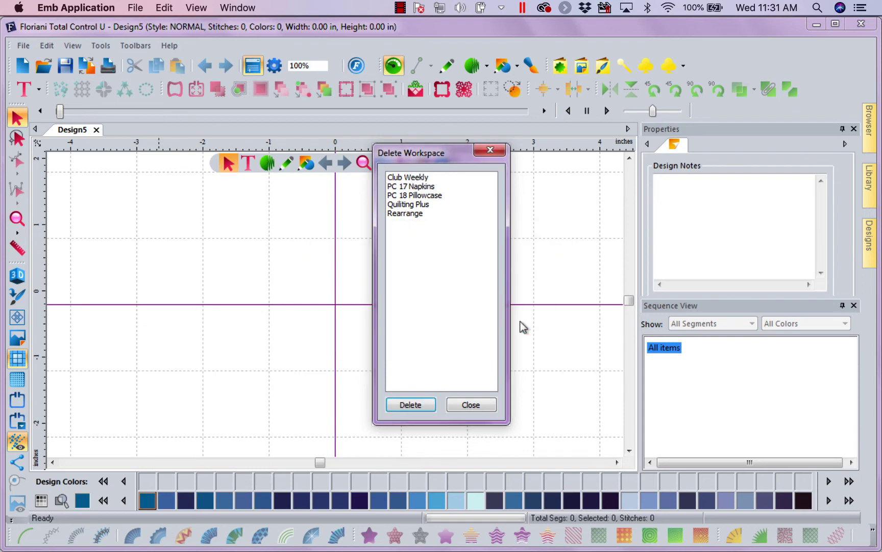
{"action": "left_click", "coordinate": [489, 150]}
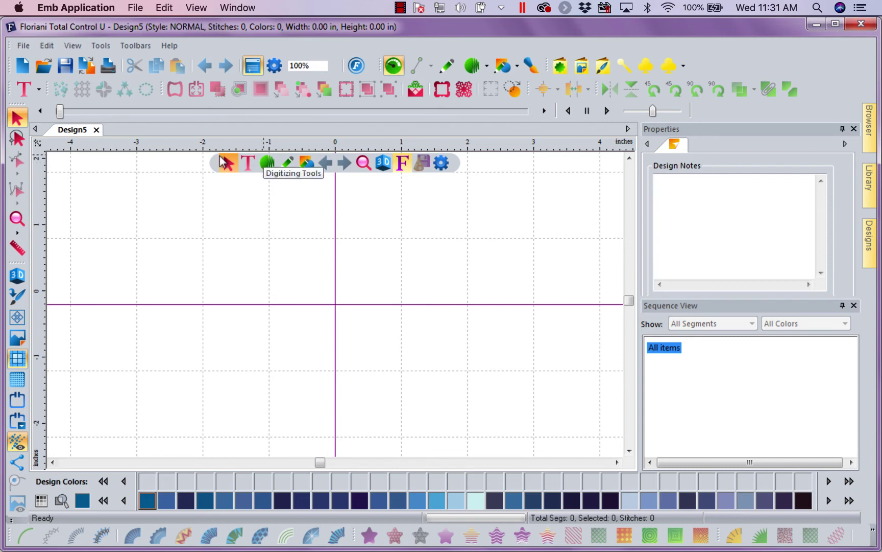
{"action": "left_click", "coordinate": [402, 162]}
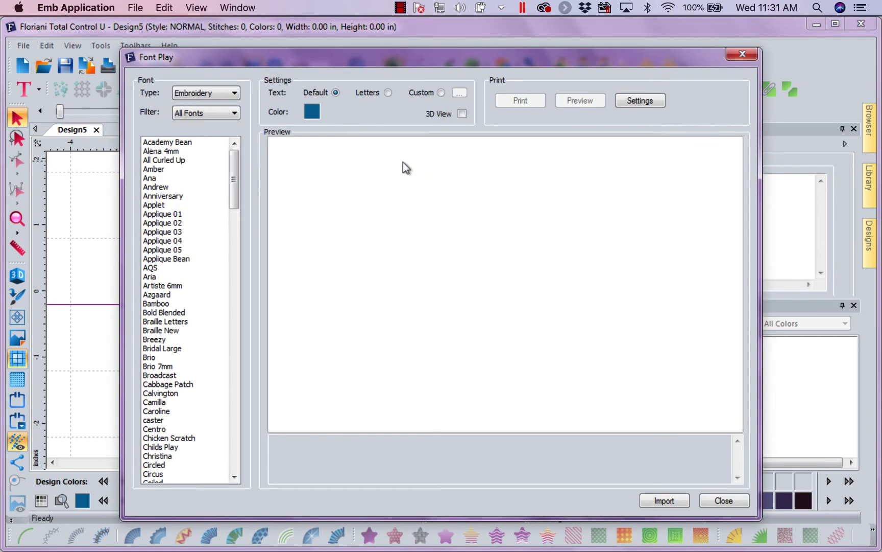
{"action": "left_click", "coordinate": [742, 56]}
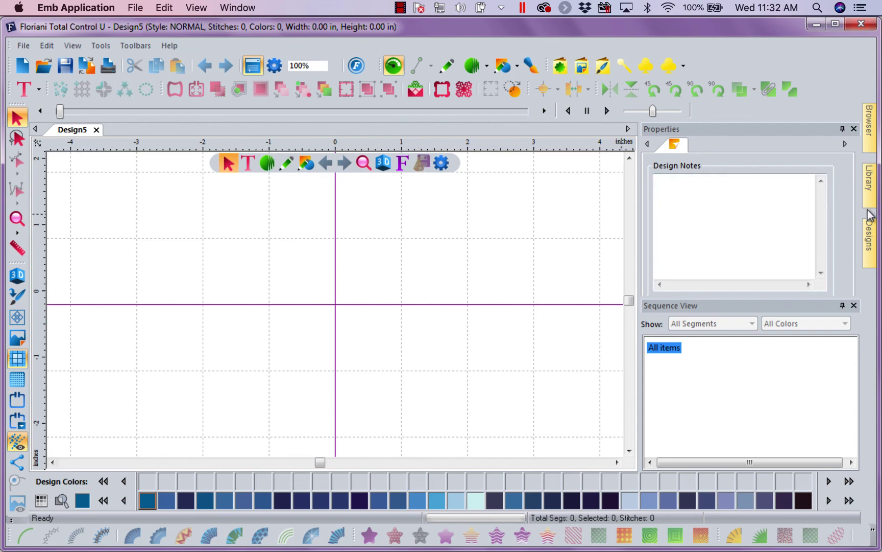
Drag the plume design from Free Monthly Designs > SEPTEMBER > September2019 onto the canvas centre
{"action": "mouse_move", "coordinate": [868, 199]}
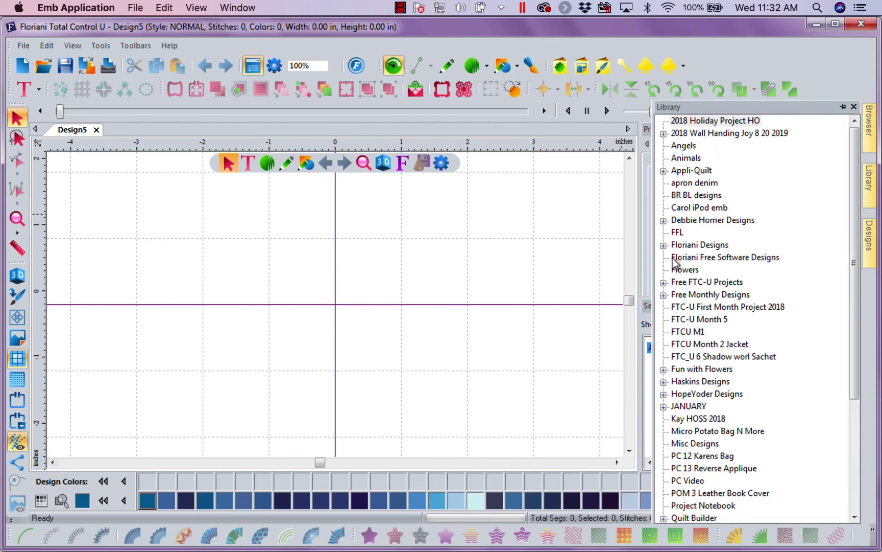
{"action": "left_click", "coordinate": [663, 295]}
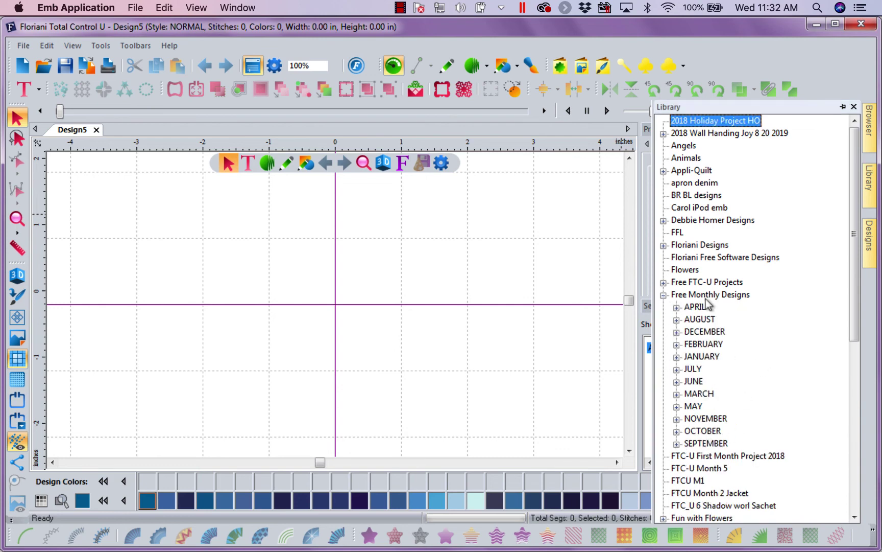
{"action": "left_click", "coordinate": [677, 443]}
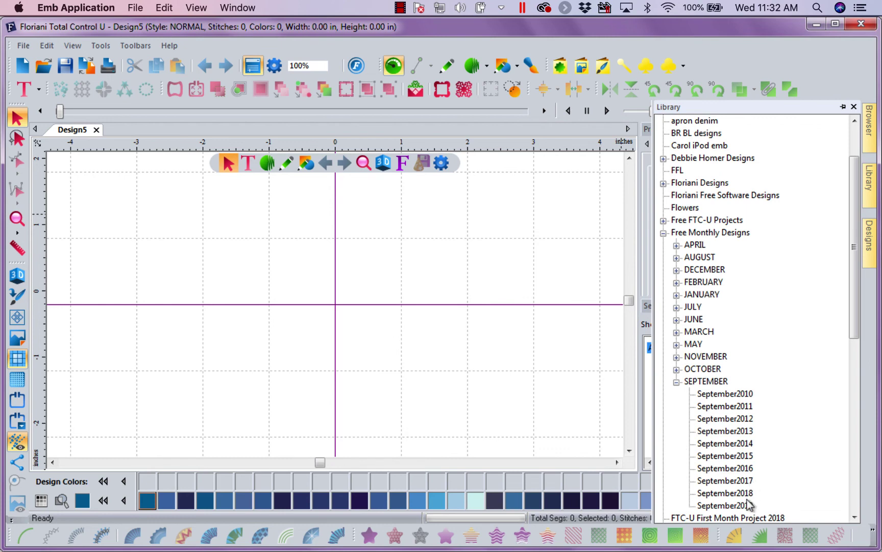
{"action": "left_click", "coordinate": [725, 505]}
{"action": "left_click", "coordinate": [869, 258]}
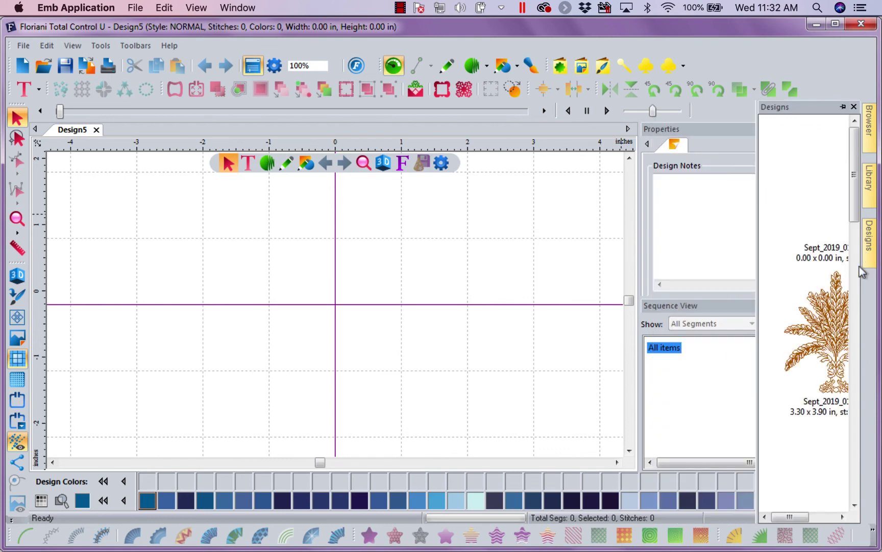
{"action": "left_click_drag", "start_coordinate": [822, 349], "coordinate": [483, 349]}
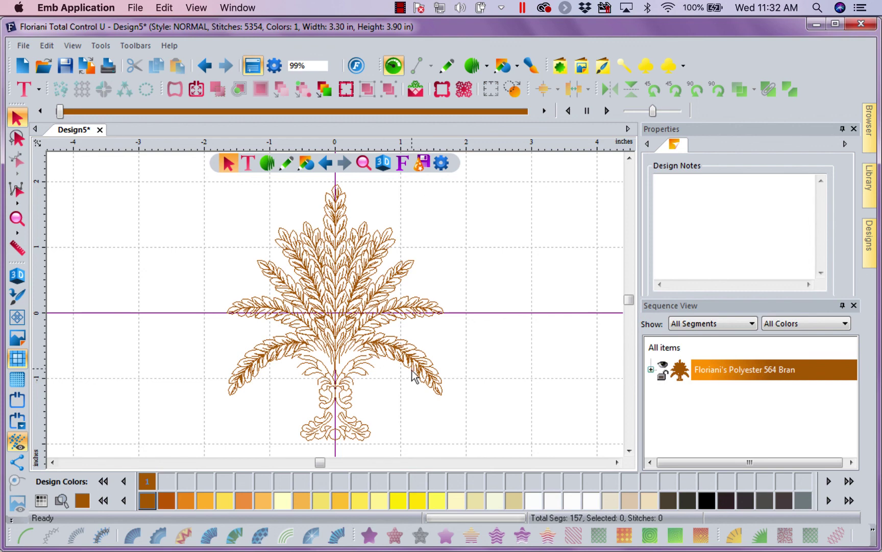
Ungroup the wheat-sheaf plume design into its 157 run segments, then select one near the trunk
{"action": "left_click", "coordinate": [353, 380]}
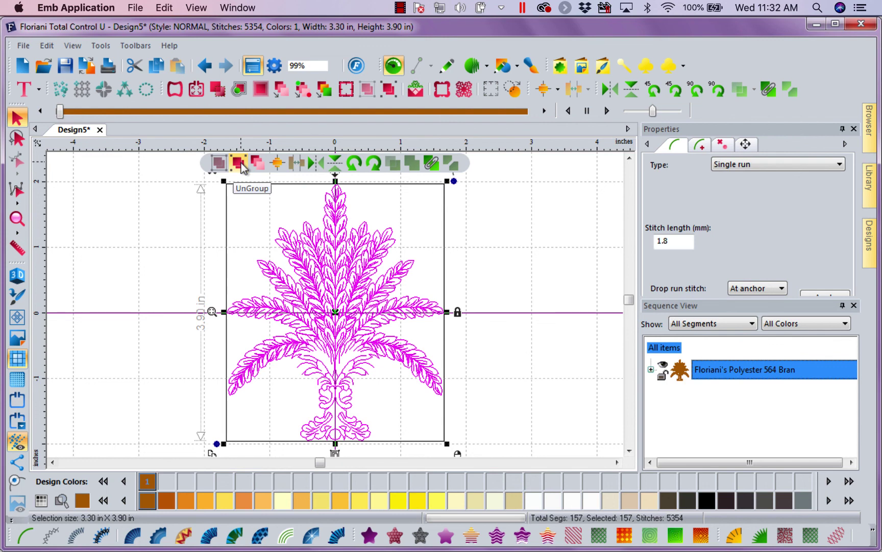
{"action": "left_click", "coordinate": [487, 256]}
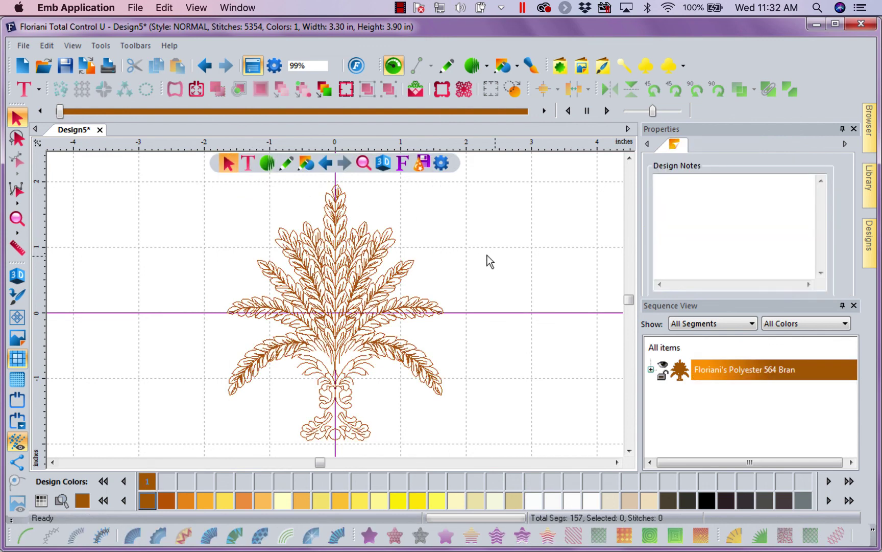
{"action": "left_click", "coordinate": [352, 364]}
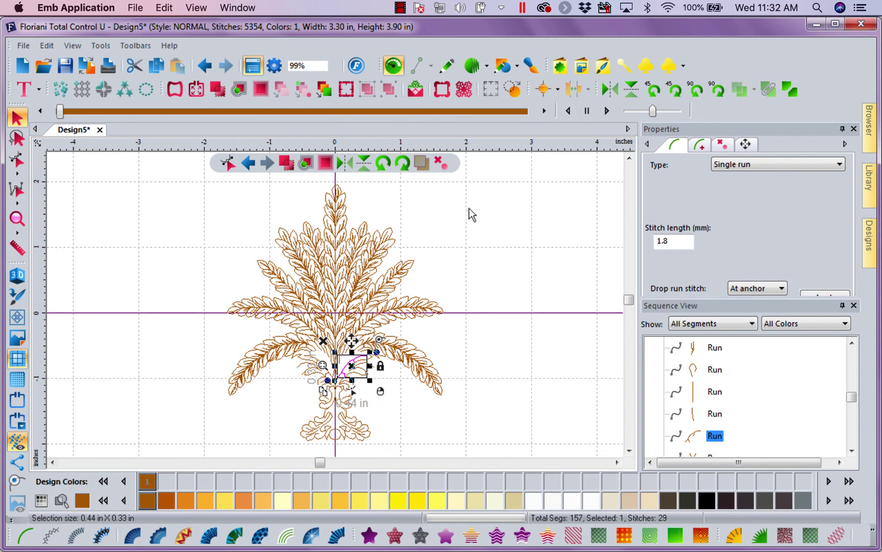